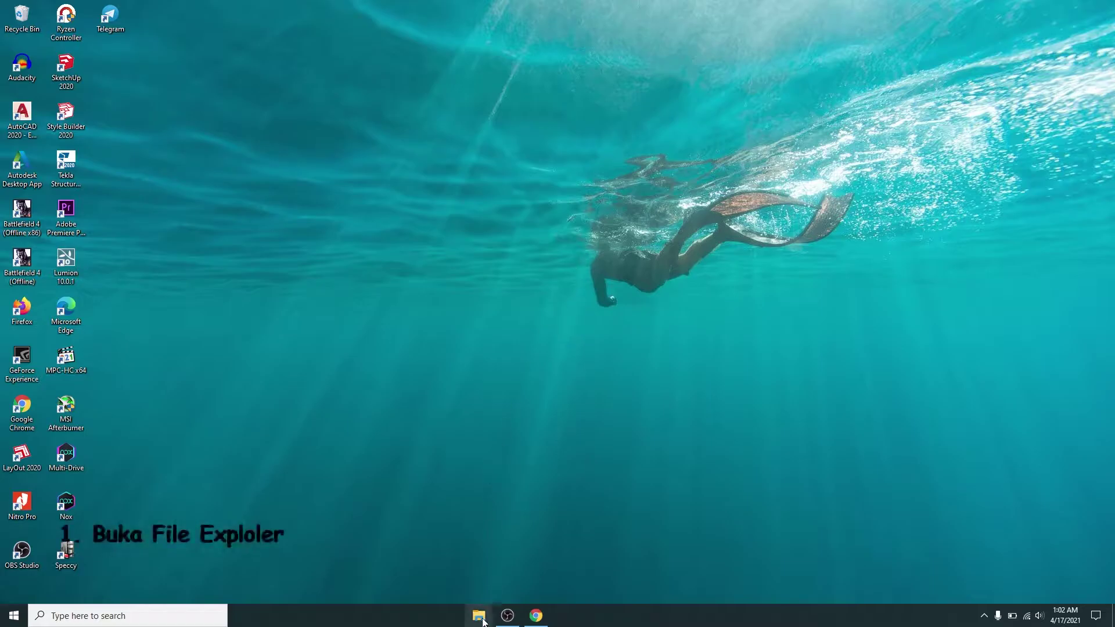
- Open the Downloads > Compressed folder and display its files as large icons
key(super+e)
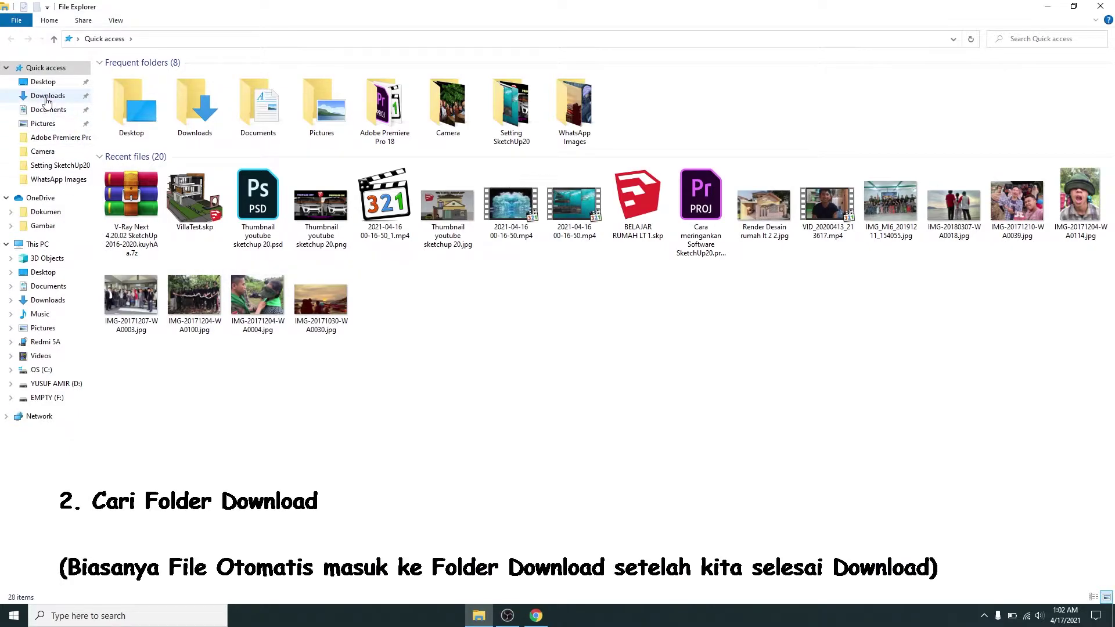
click(48, 97)
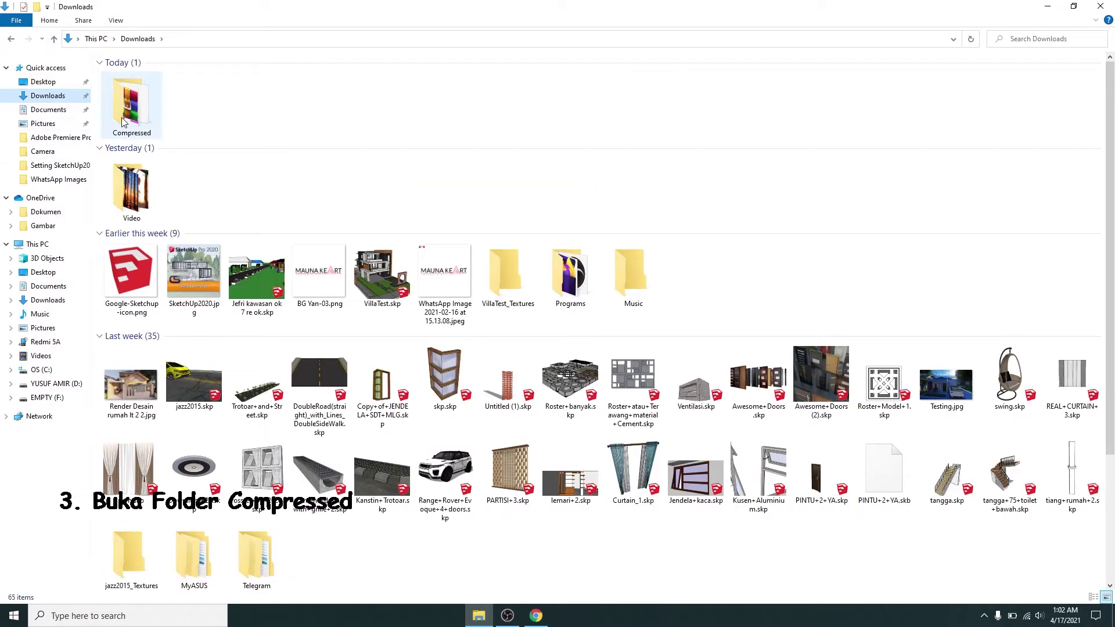
double_click(123, 122)
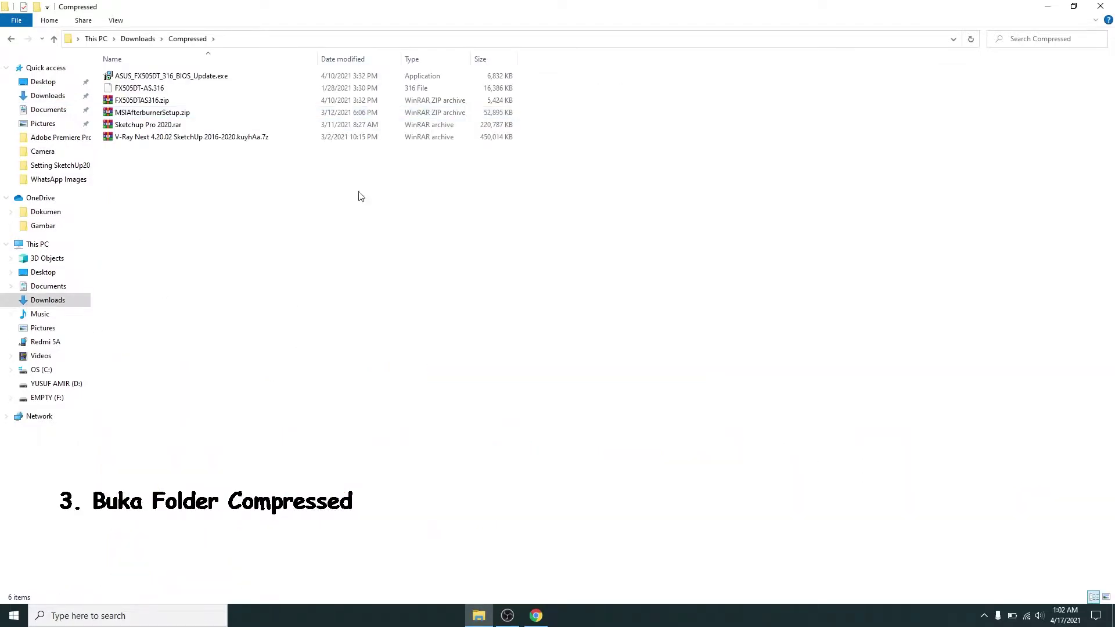
right_click(320, 194)
mouse_move(383, 217)
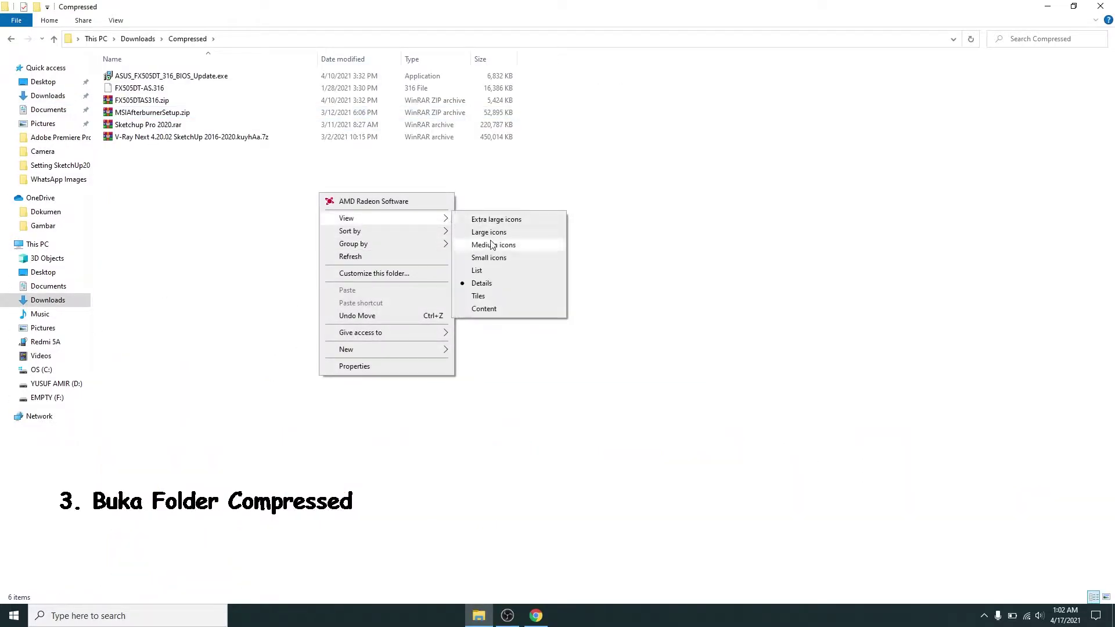
click(496, 237)
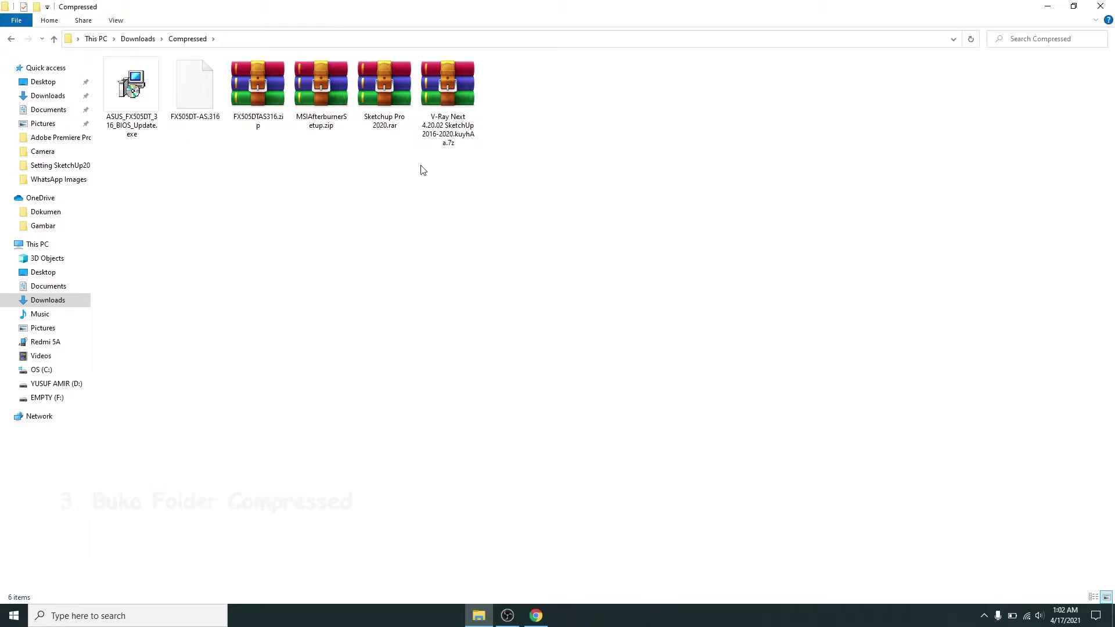
- Extract the V-Ray Next archive with WinRAR into D:\software
click(447, 120)
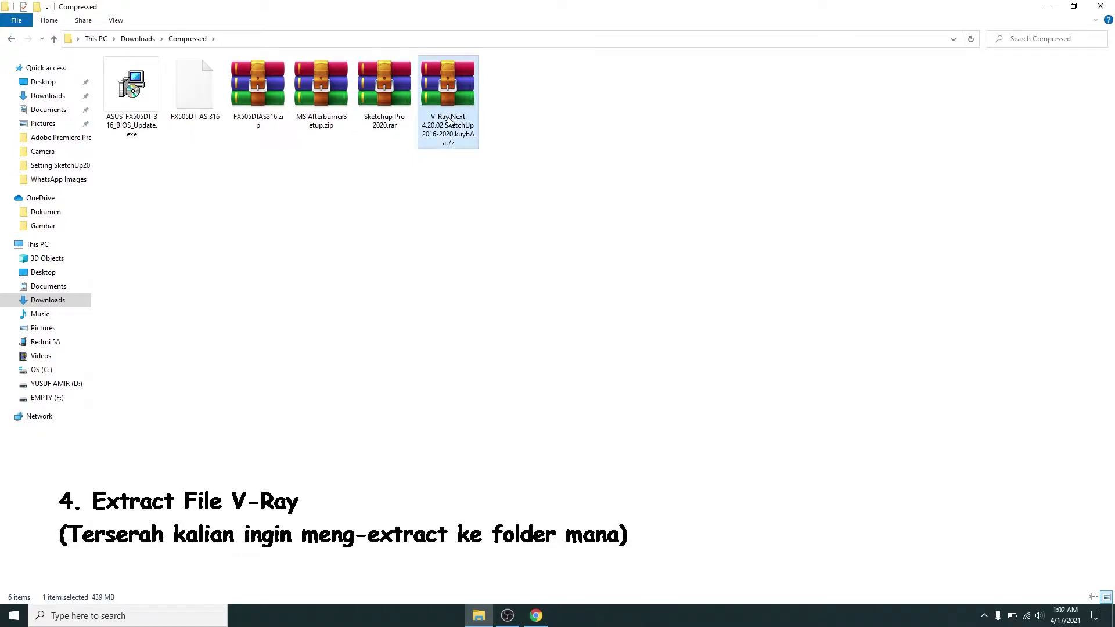
right_click(447, 120)
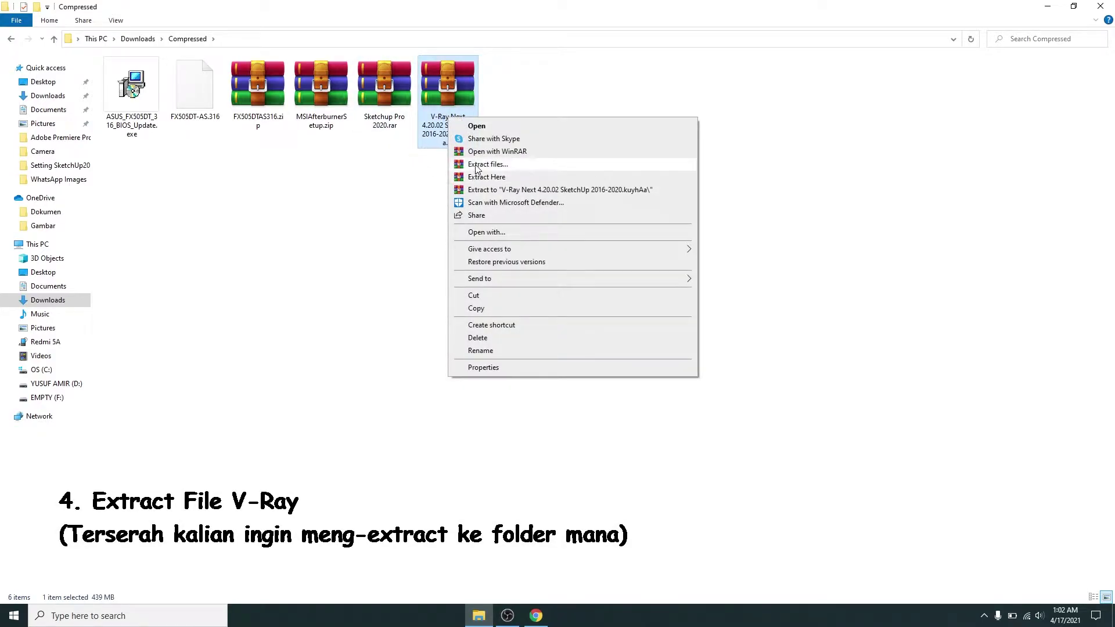
click(476, 168)
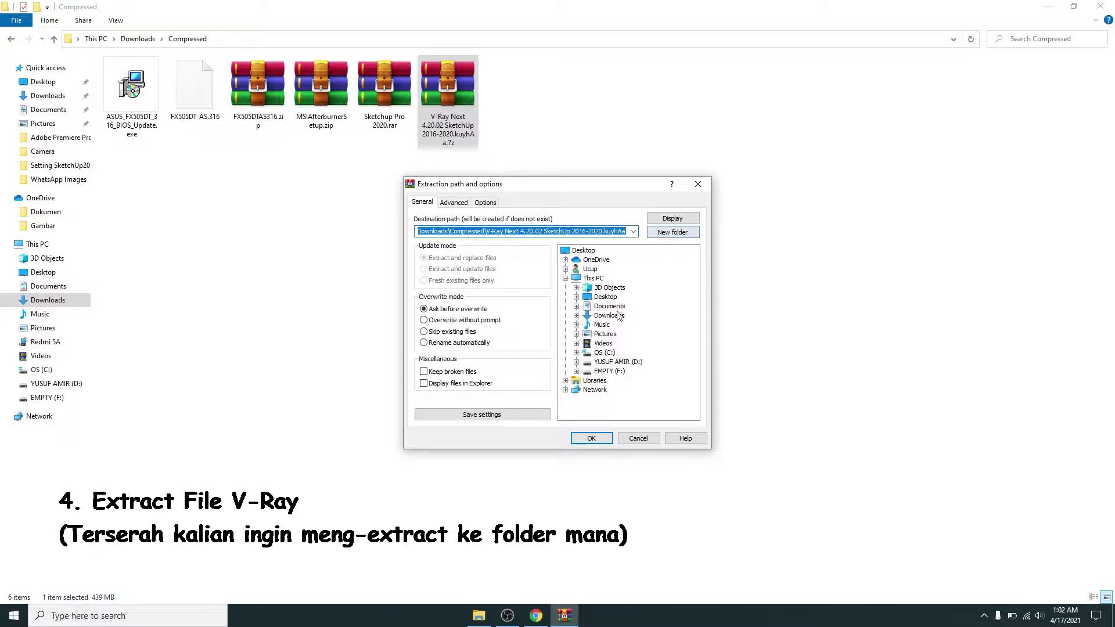
click(577, 371)
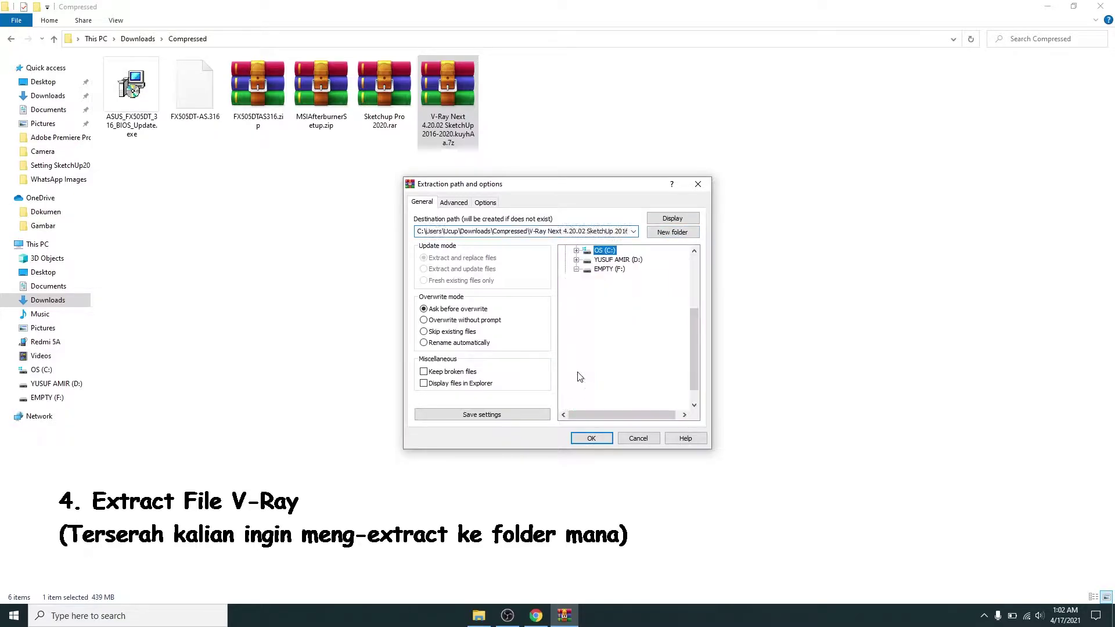
click(576, 260)
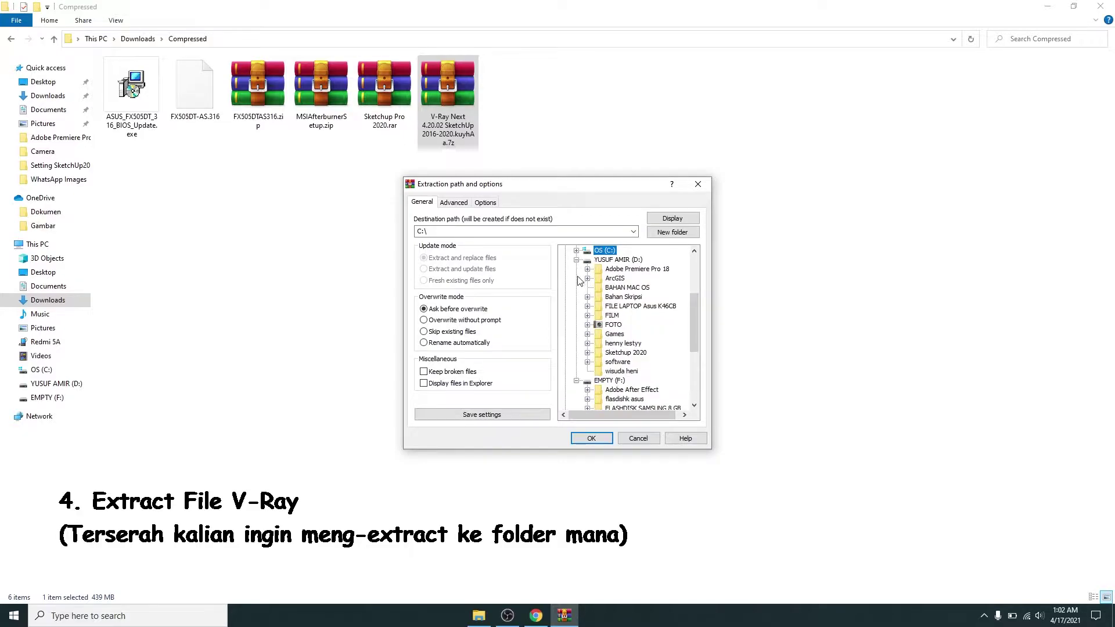
click(588, 362)
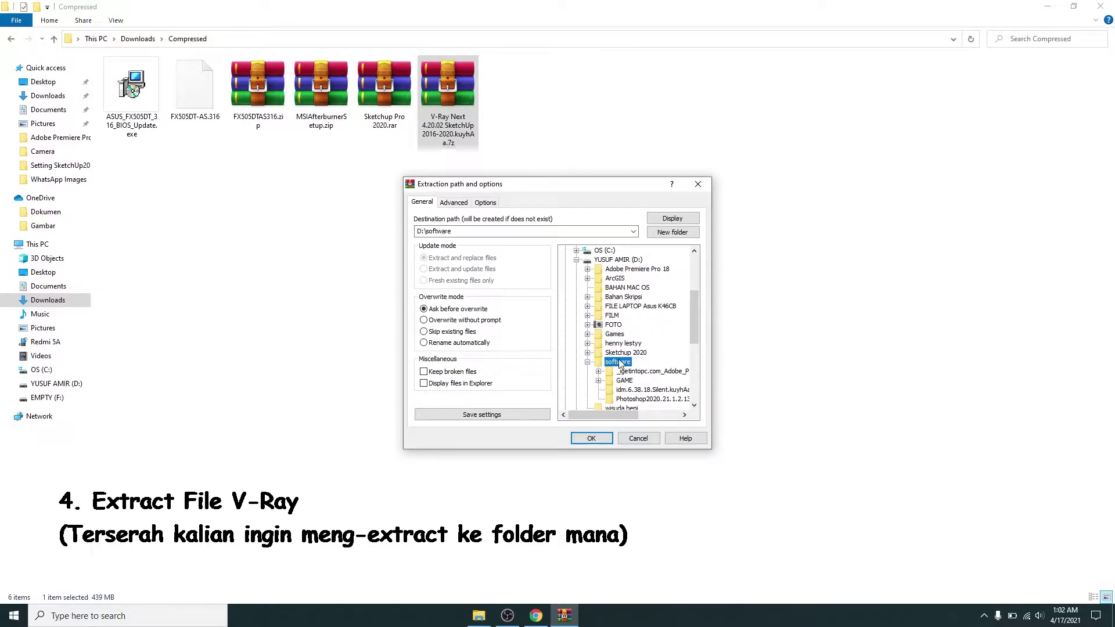
click(595, 443)
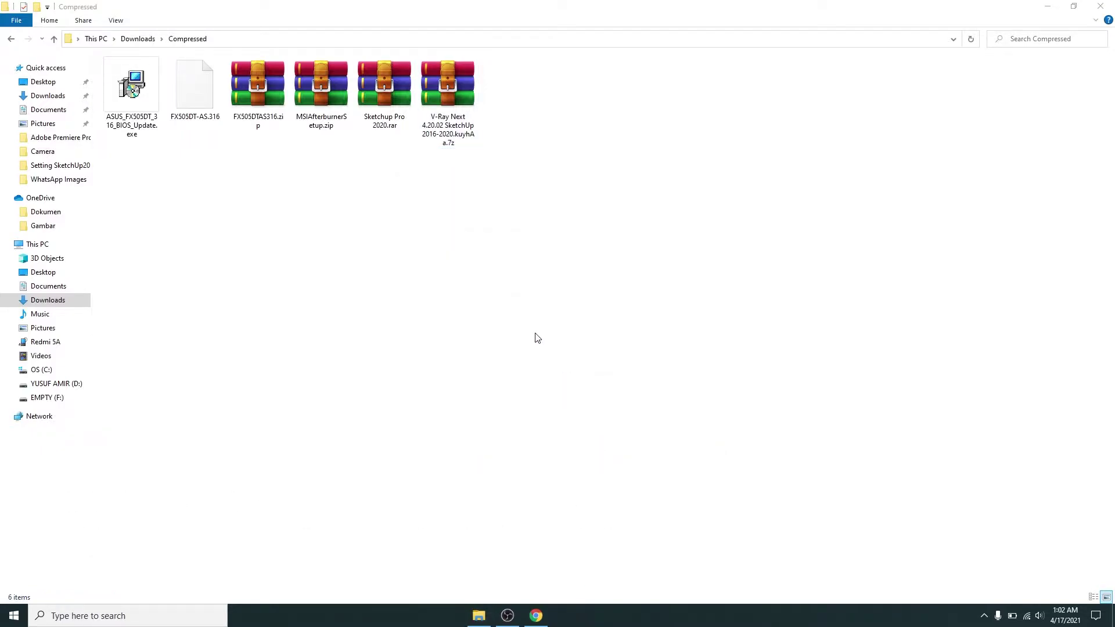
- Open the extracted V-Ray Next folder inside D:\software
click(41, 387)
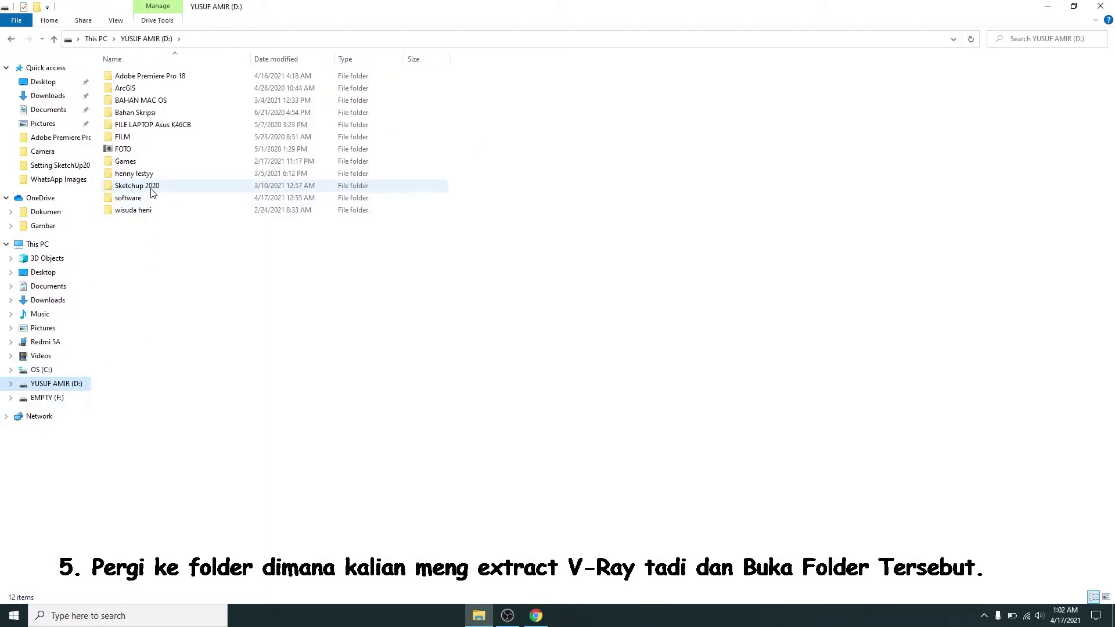
double_click(154, 200)
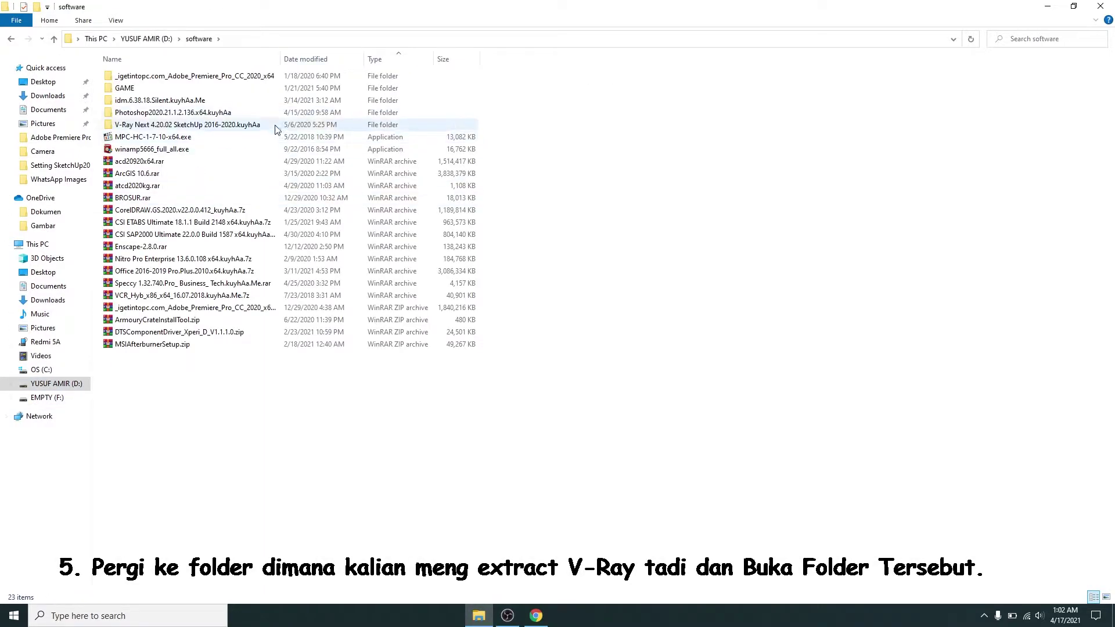
click(235, 127)
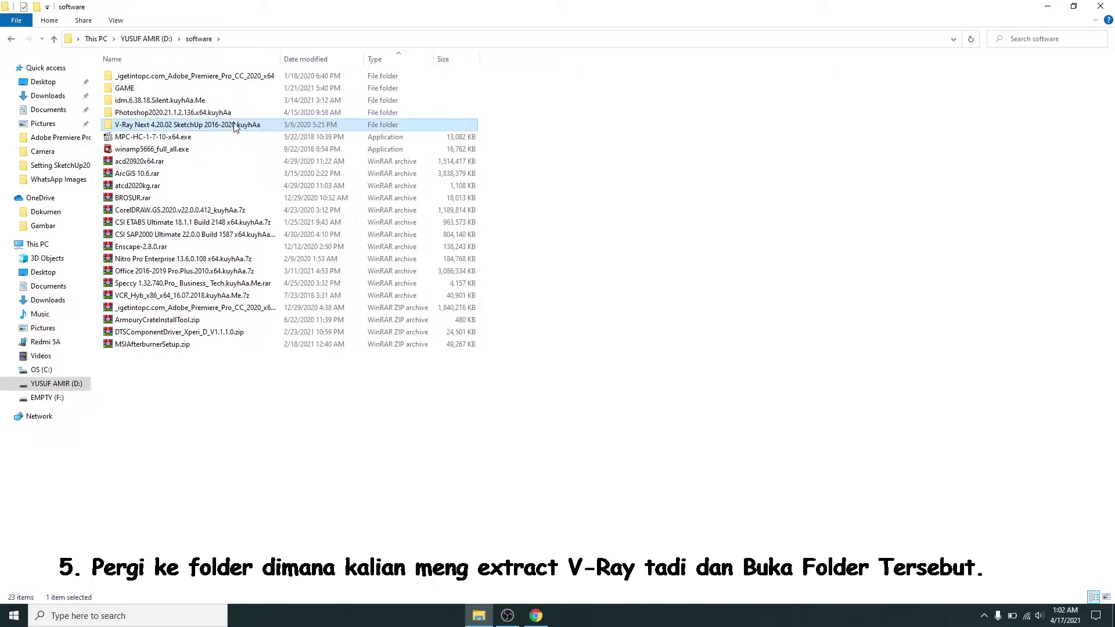
double_click(235, 125)
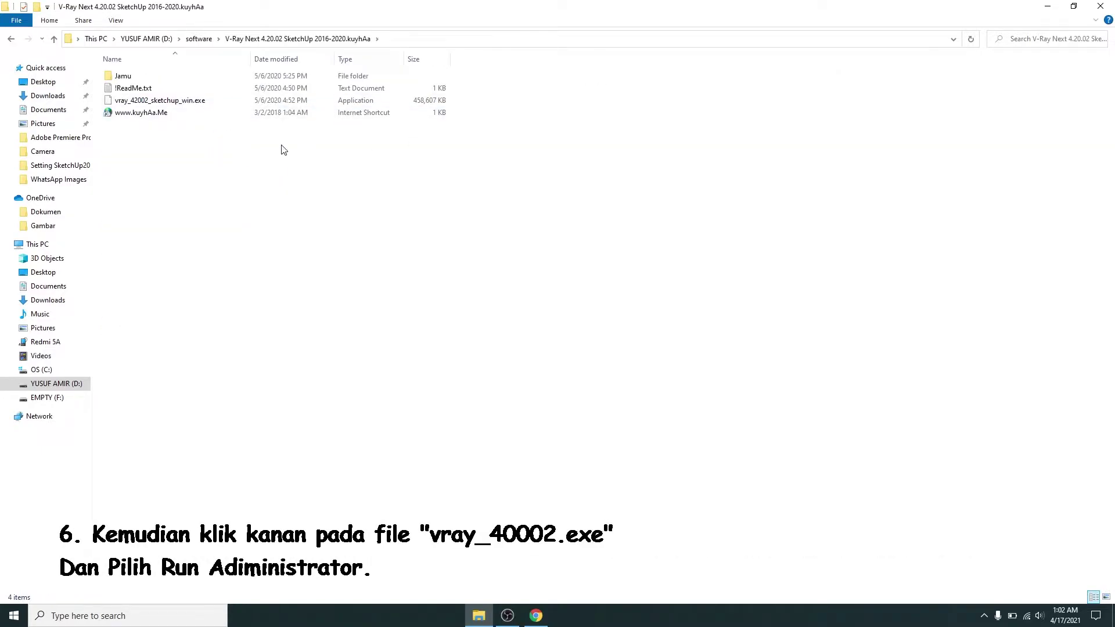
- Run vray_42002_sketchup_win.exe as administrator
click(264, 105)
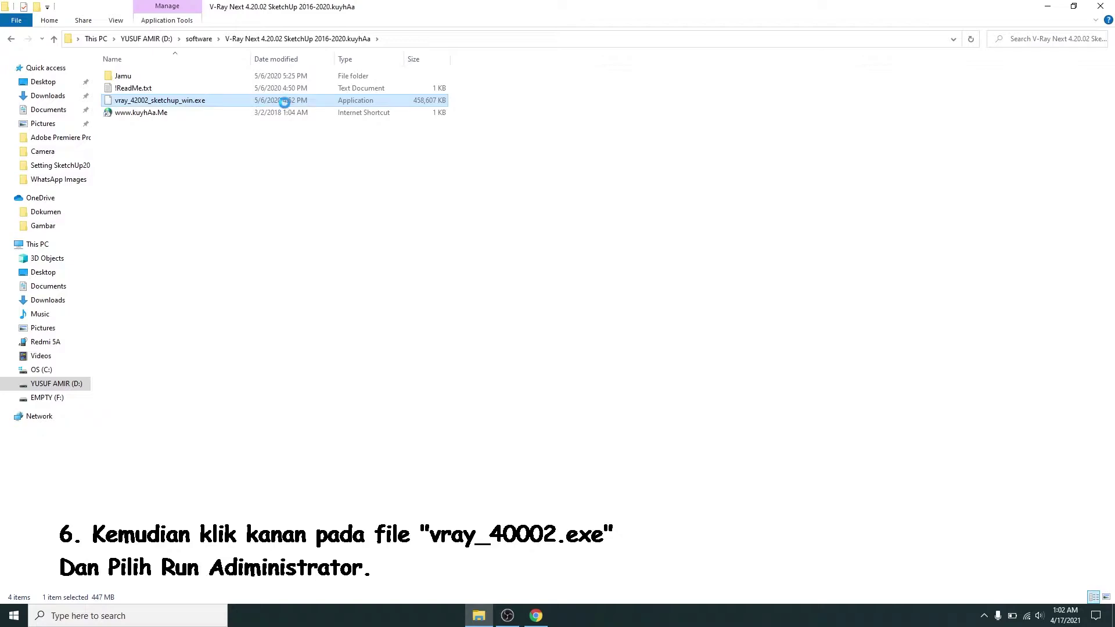
right_click(284, 101)
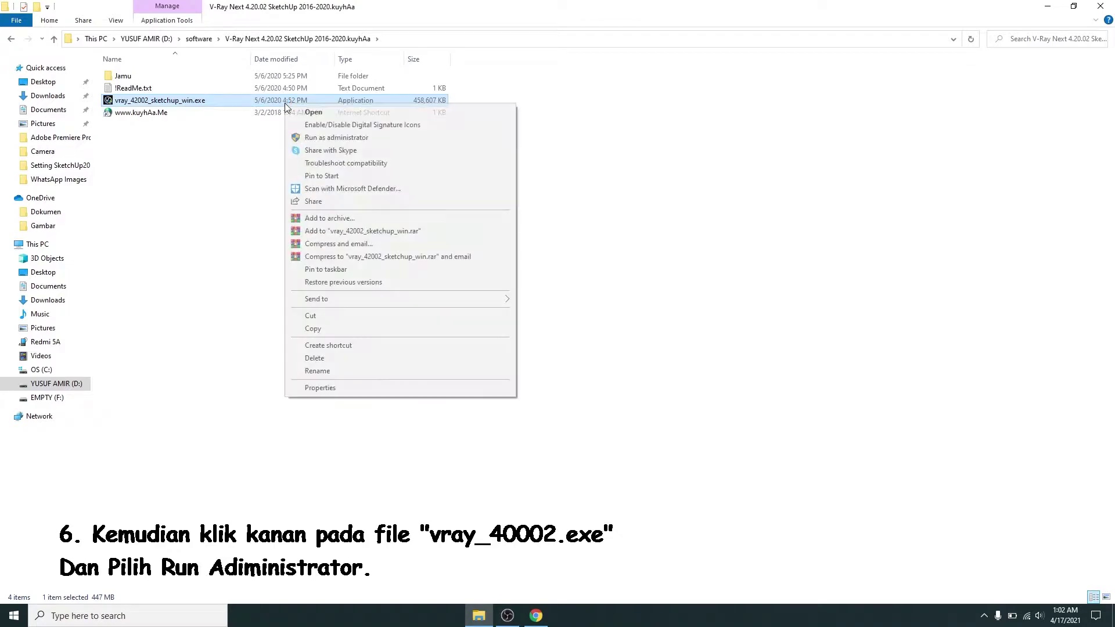
click(303, 139)
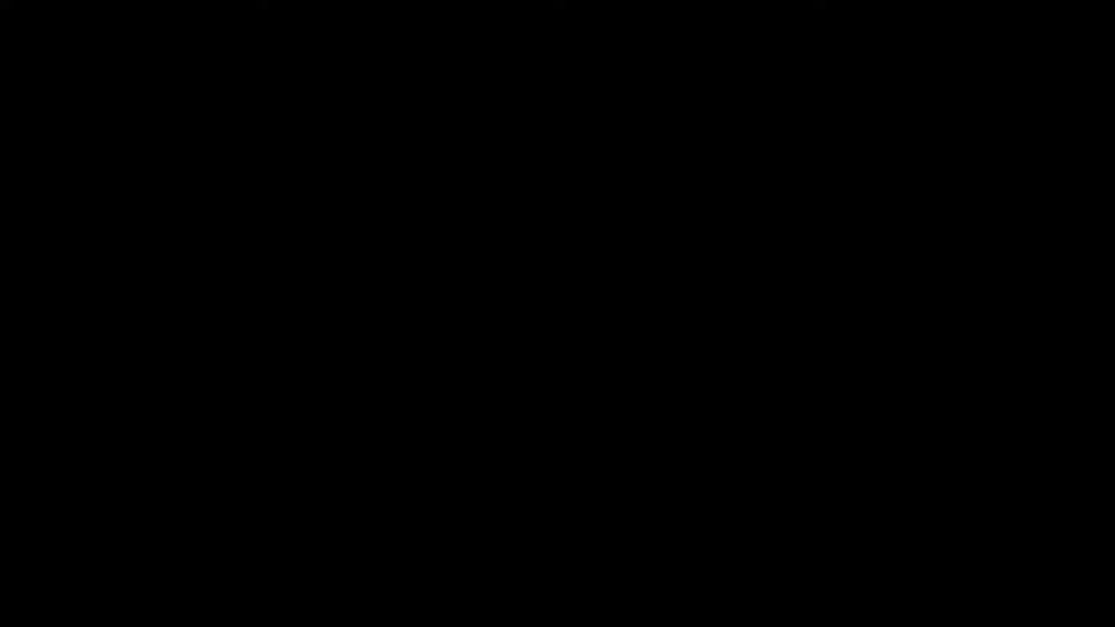
- Approve UAC, accept the licence and install V-Ray 4.20.02 with default settings
click(506, 394)
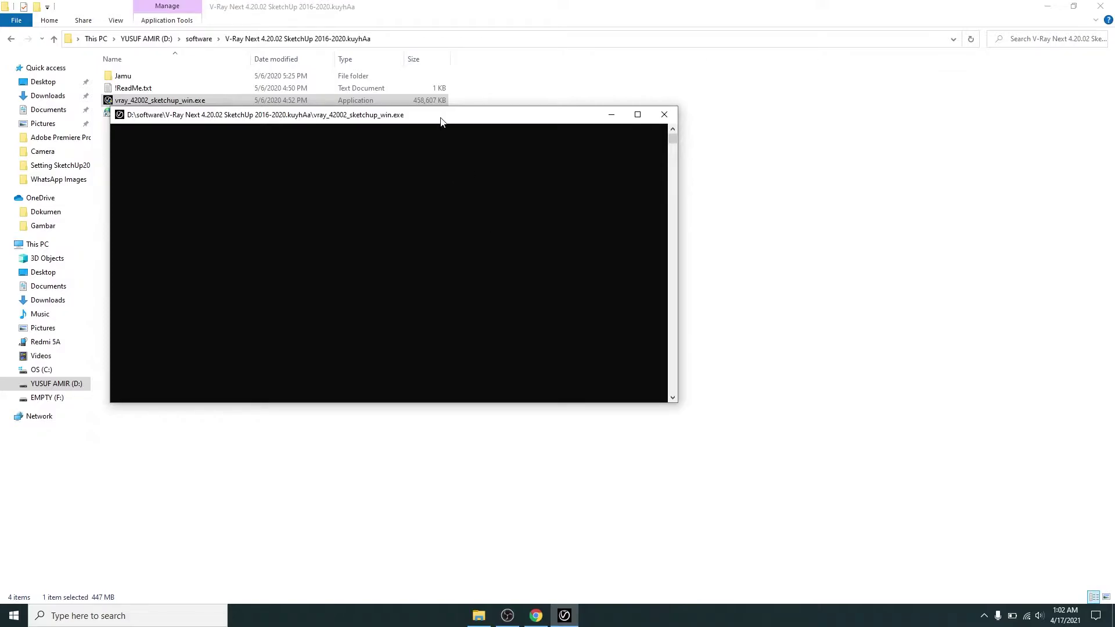
drag(411, 121, 554, 165)
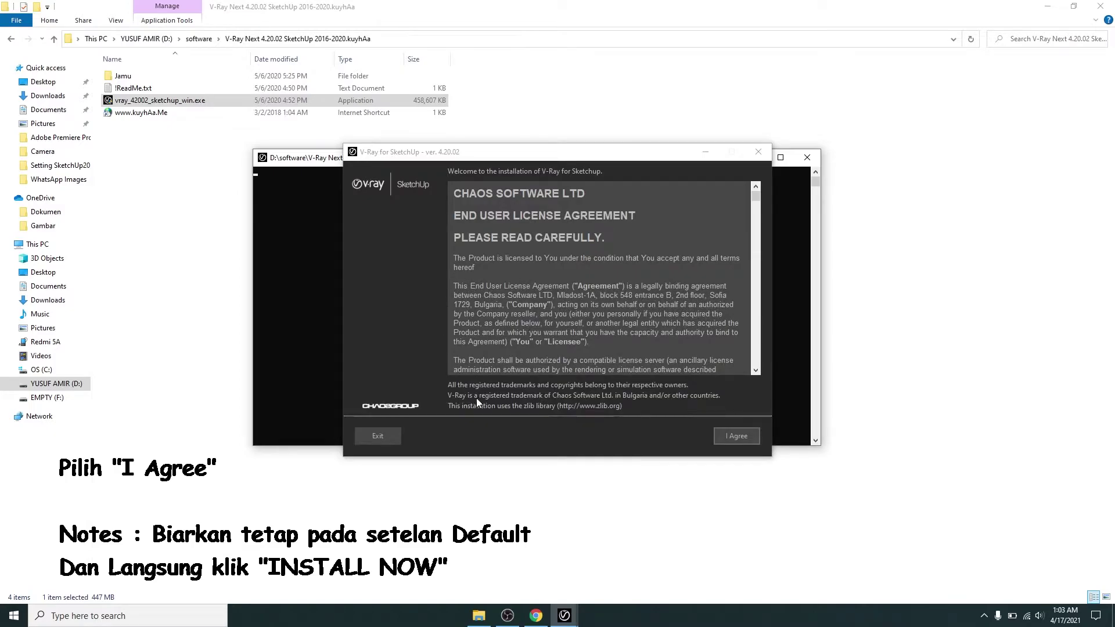
scroll(657, 312, down, 3)
click(734, 437)
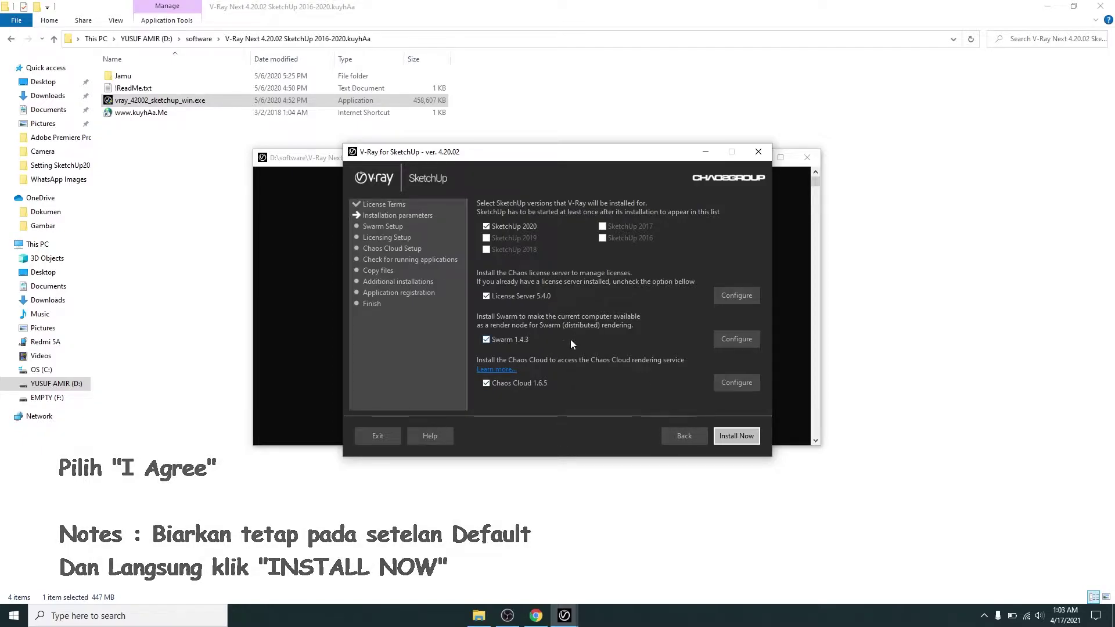
click(734, 437)
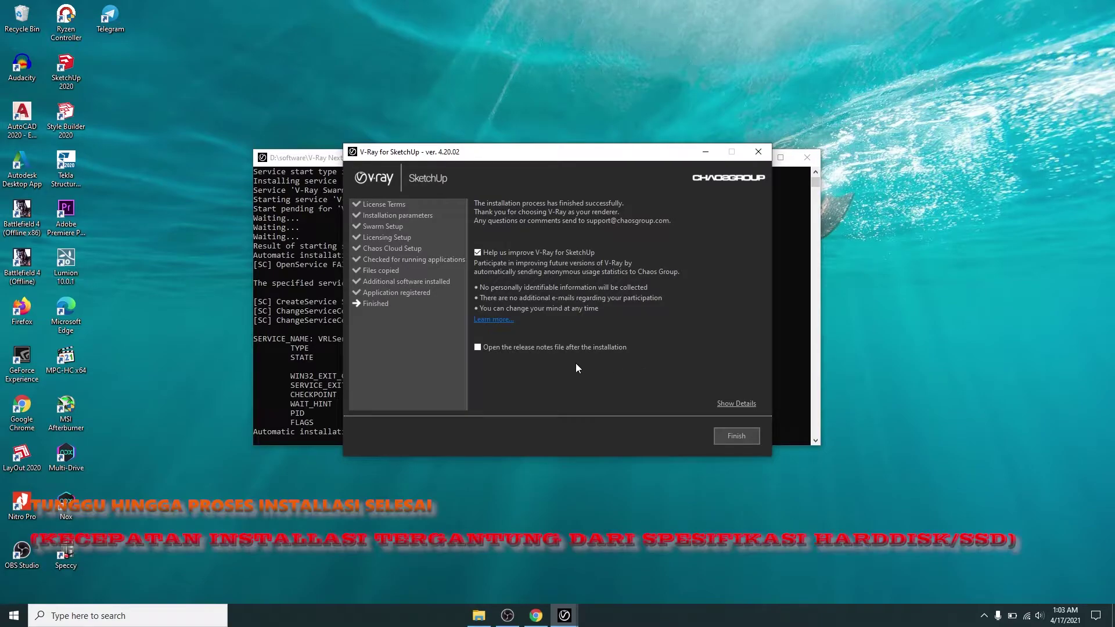
- Finish the V-Ray installer and refresh the desktop
click(721, 436)
right_click(592, 291)
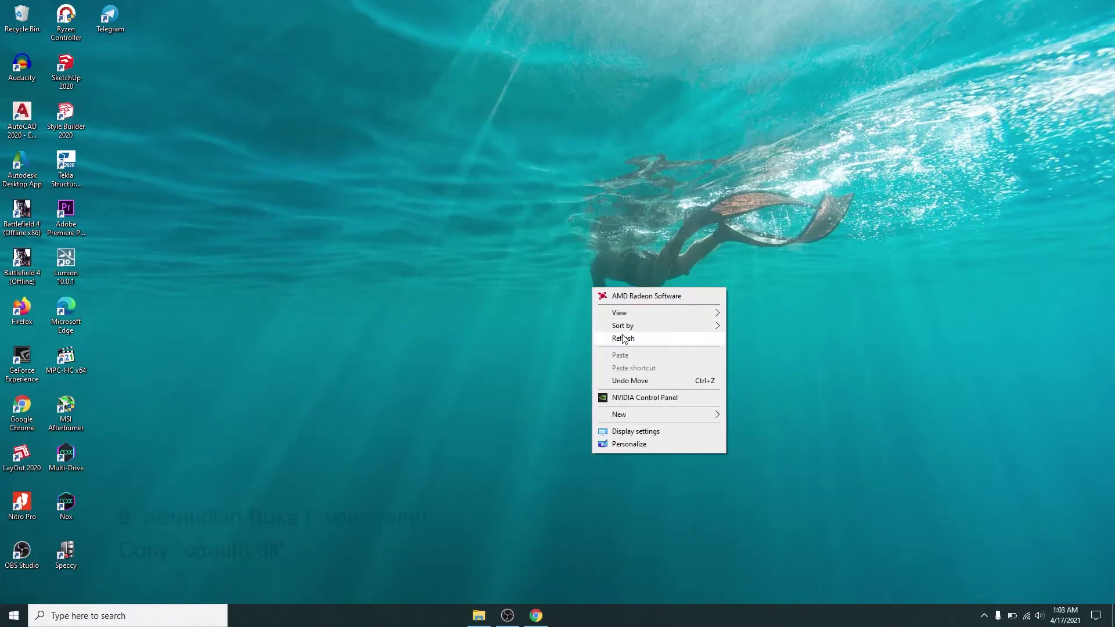
click(621, 338)
- Open !ReadMe.txt in Notepad and highlight the line about copying cgauth.dll
click(486, 617)
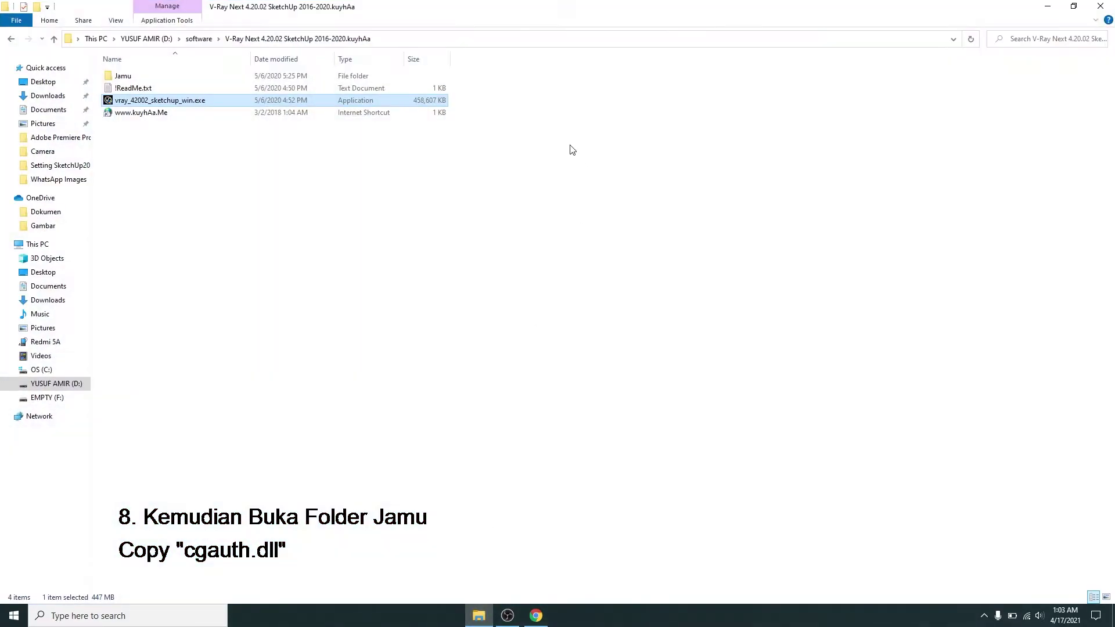
double_click(226, 88)
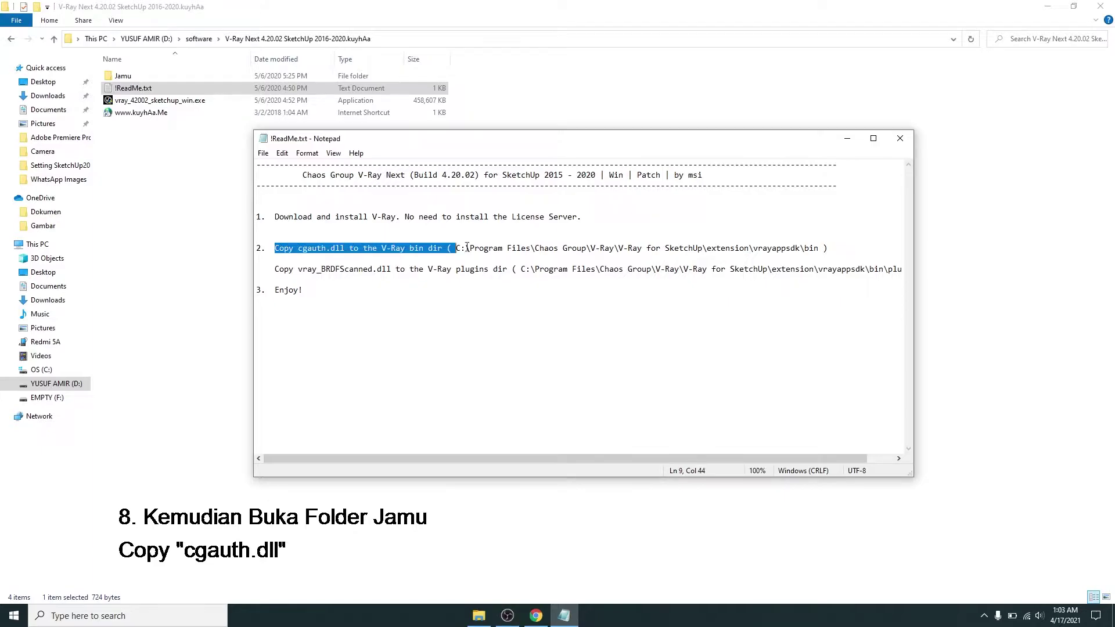
drag(467, 248, 799, 263)
click(873, 138)
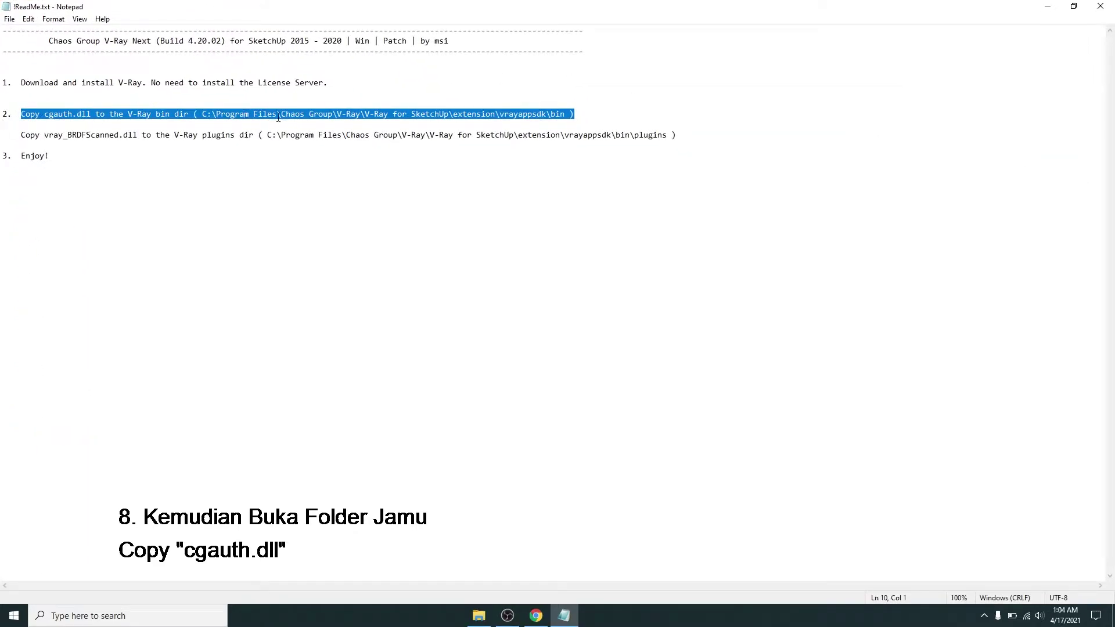
click(1071, 7)
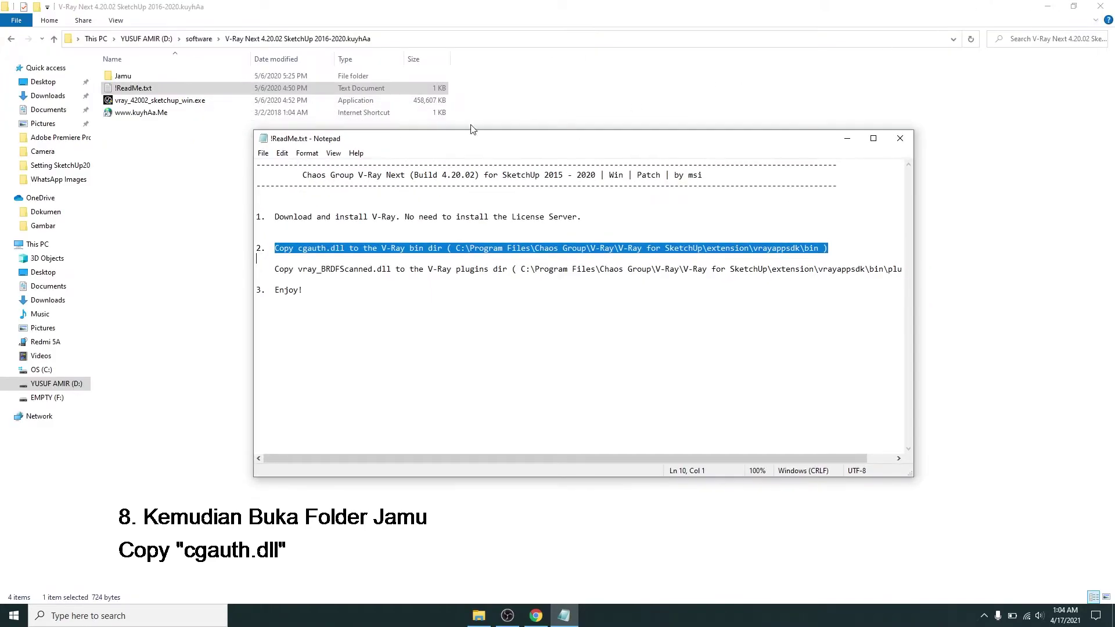
- Copy cgauth.dll from the Jamu\extension\vrayappsdk\bin folder
double_click(186, 79)
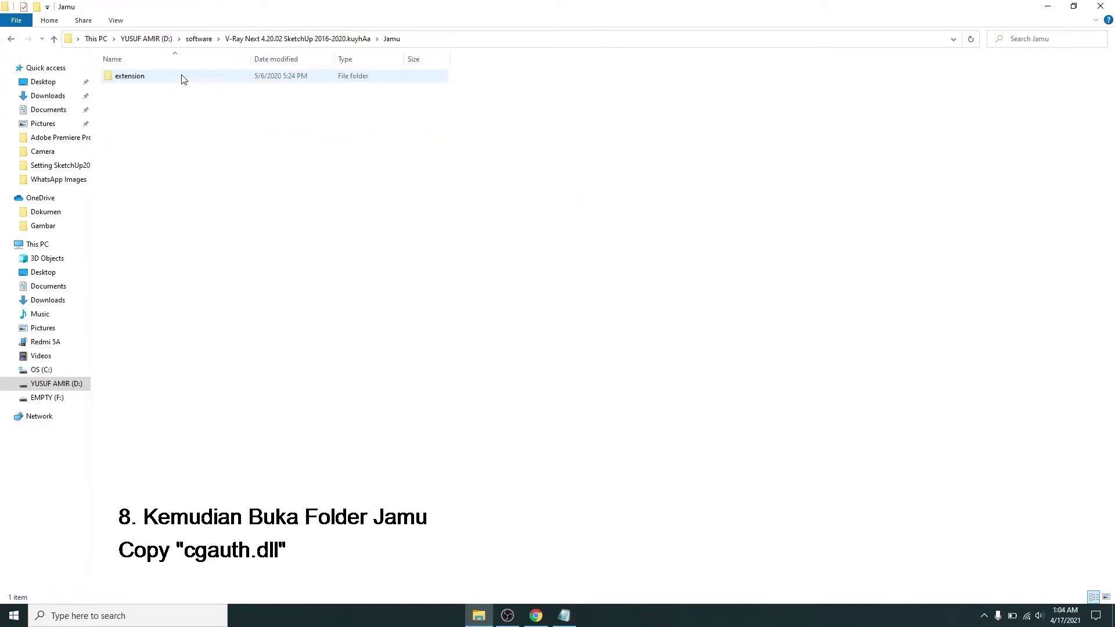
double_click(149, 80)
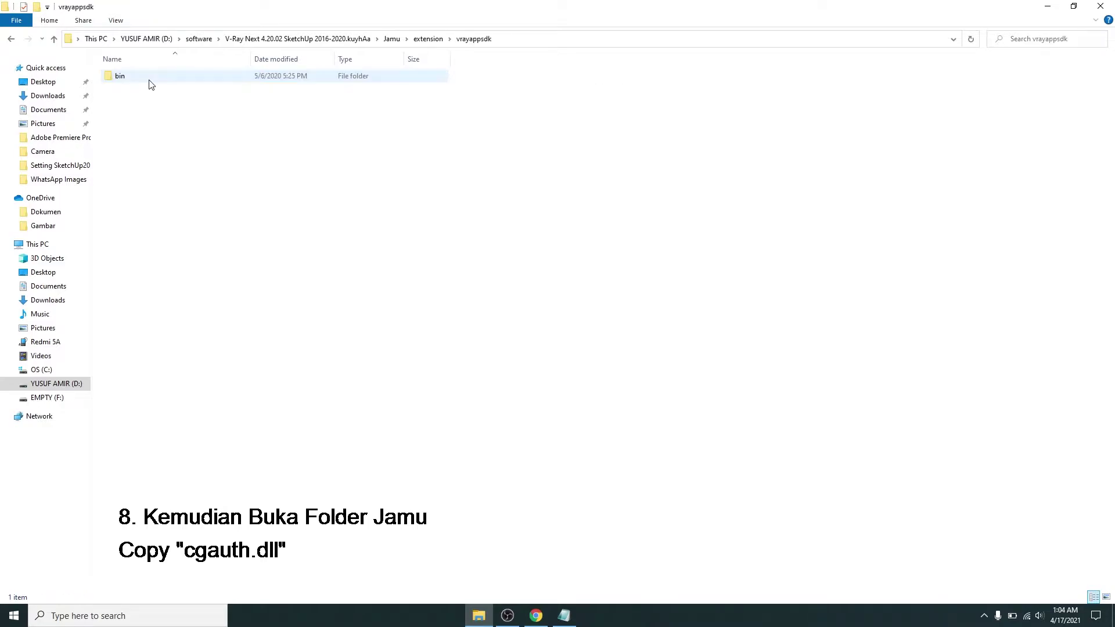
click(149, 80)
double_click(151, 85)
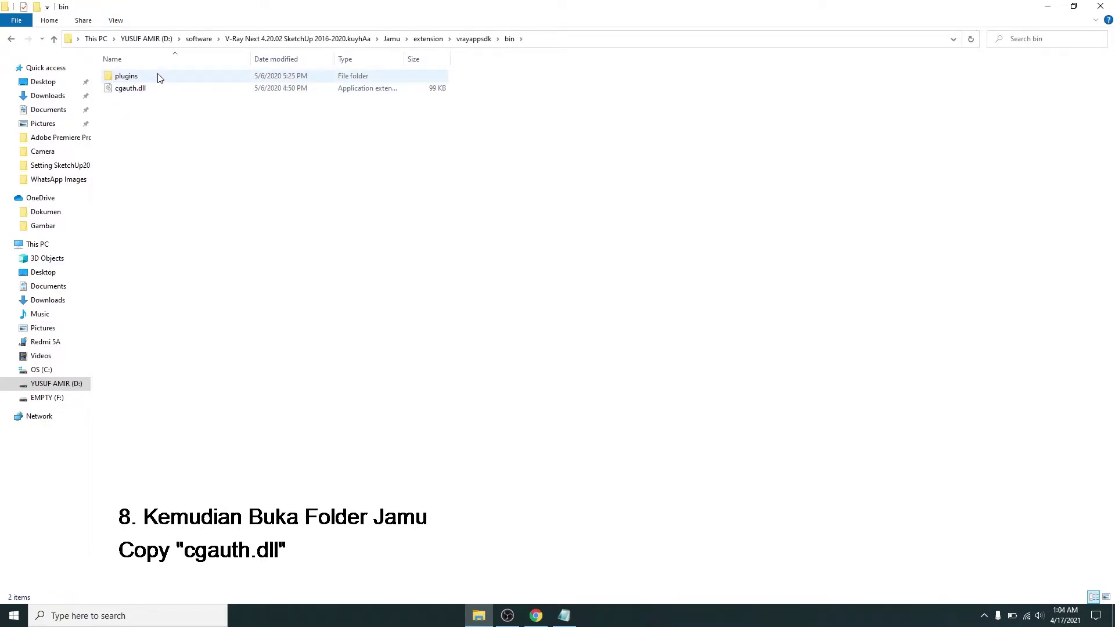
click(156, 80)
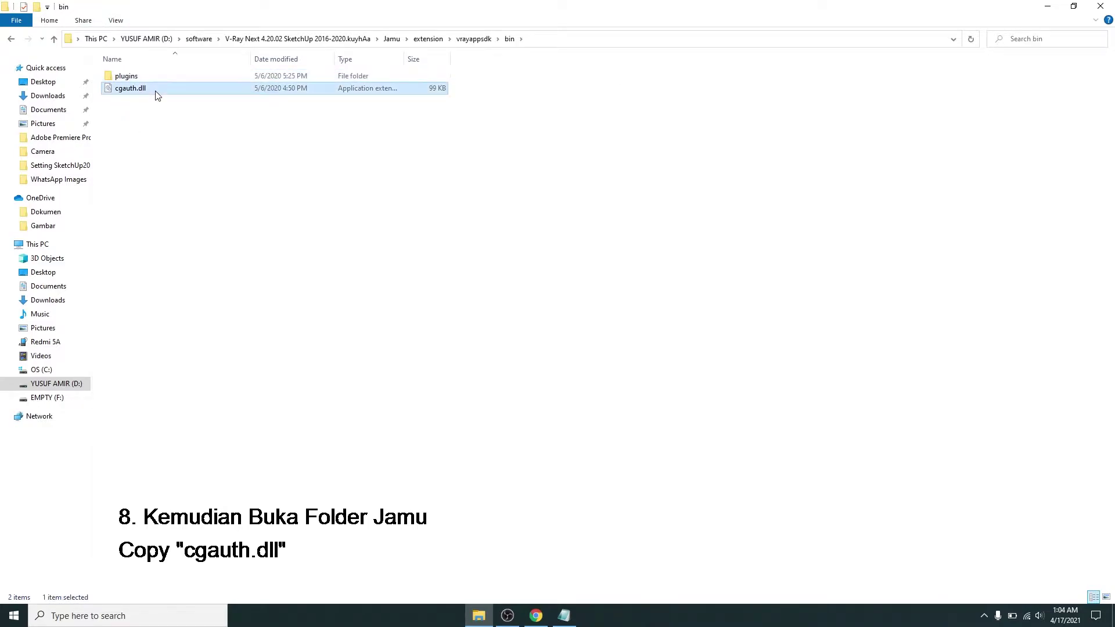
right_click(155, 90)
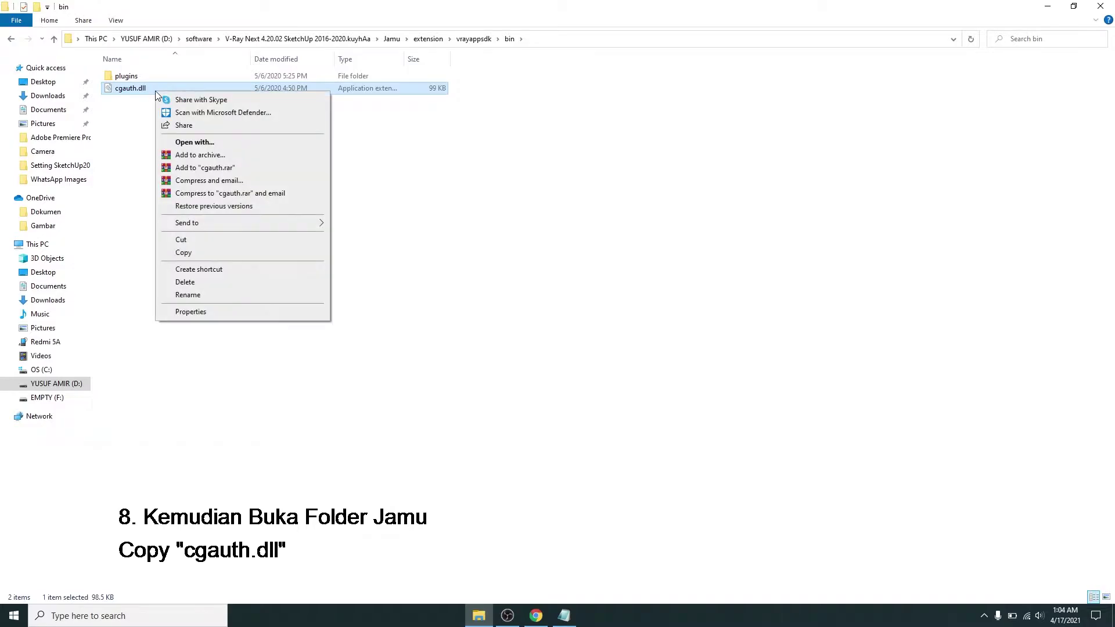
click(207, 252)
- Browse to C:\Program Files\Chaos Group\V-Ray\V-Ray for SketchUp\extension\vrayappsdk\bin
click(563, 614)
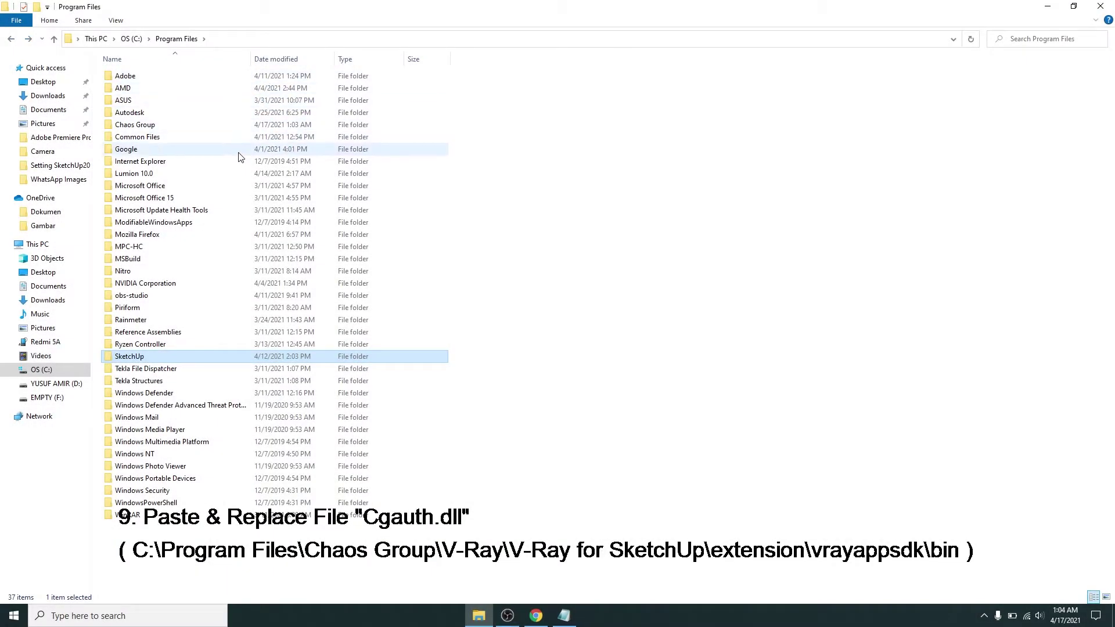
double_click(231, 125)
double_click(191, 73)
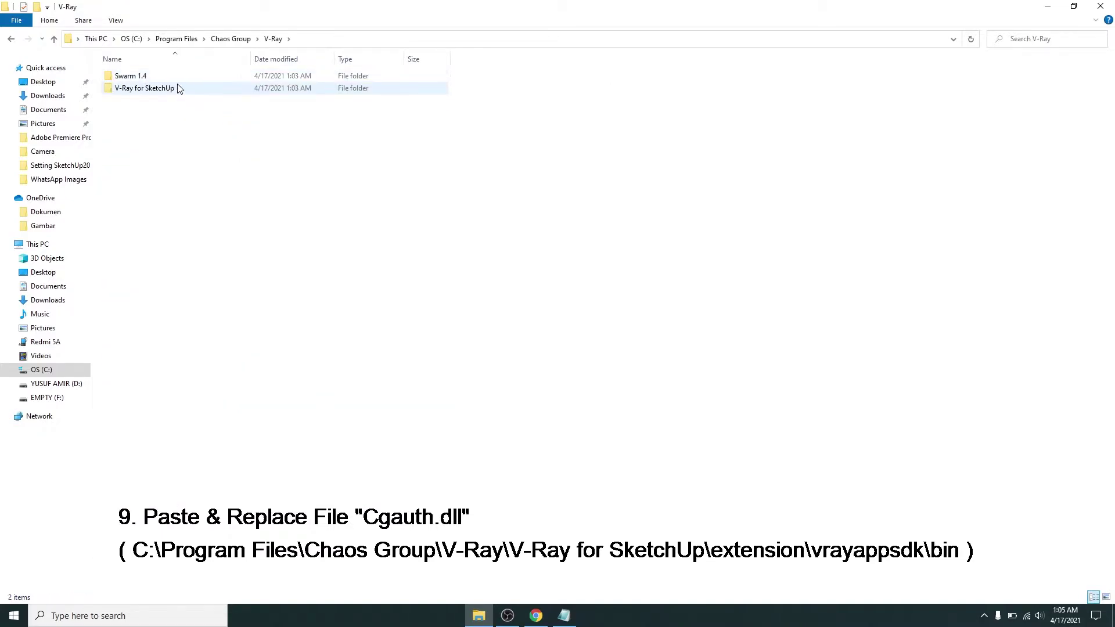
double_click(177, 85)
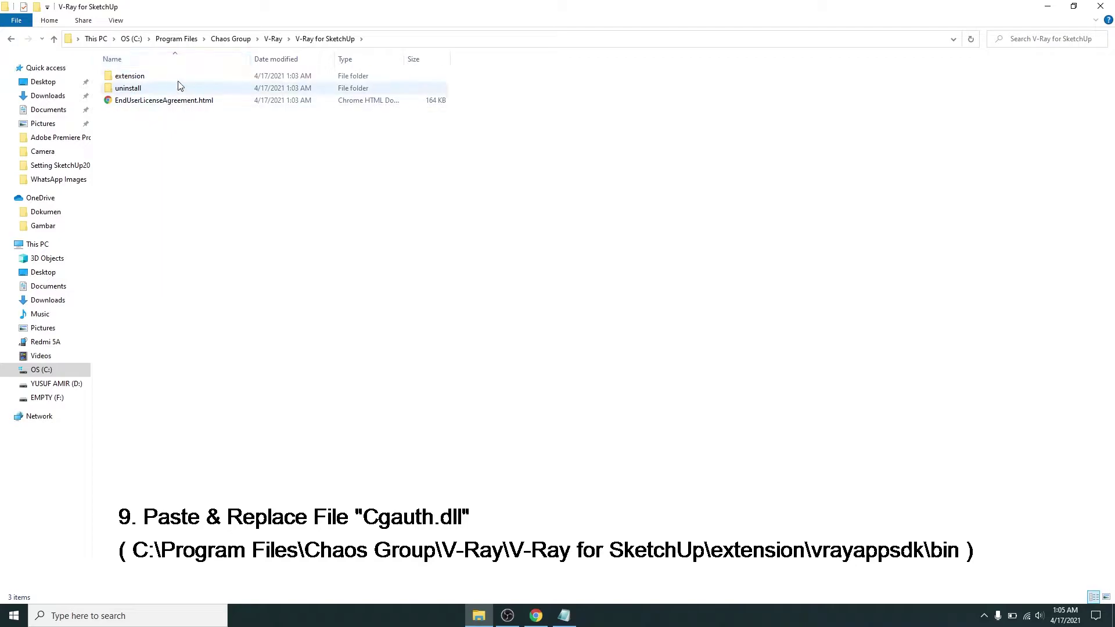
click(177, 81)
double_click(177, 81)
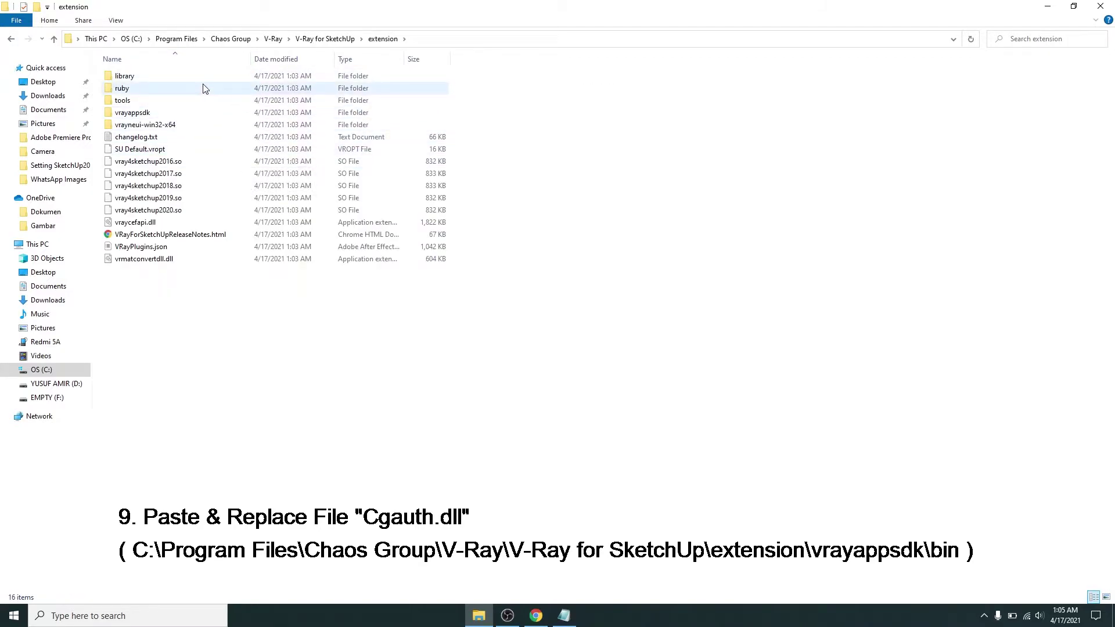
double_click(210, 102)
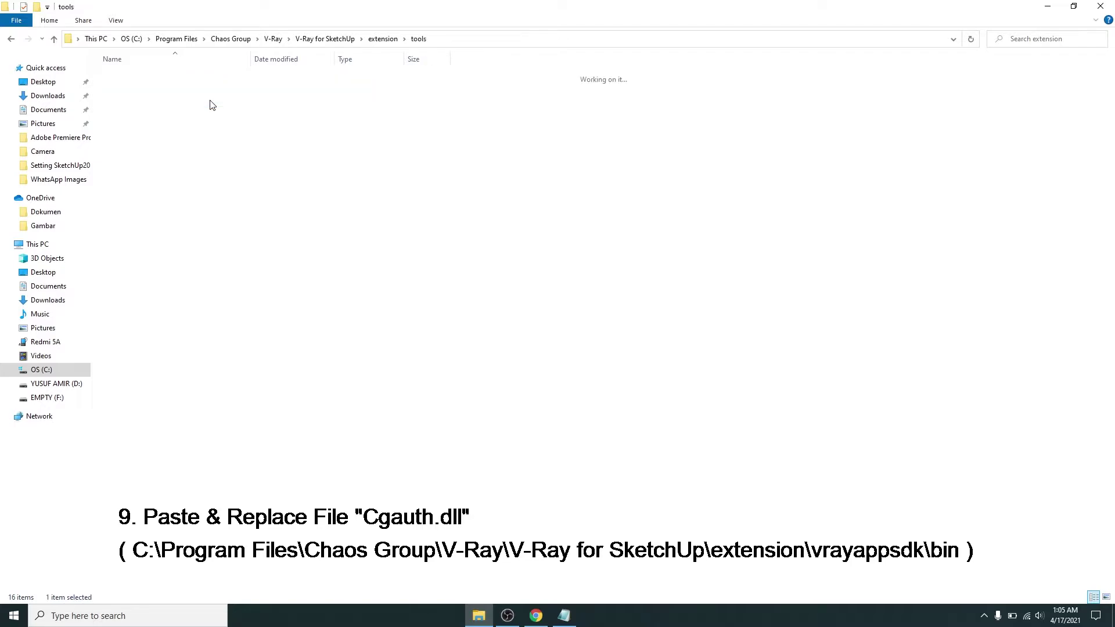
click(55, 39)
double_click(138, 112)
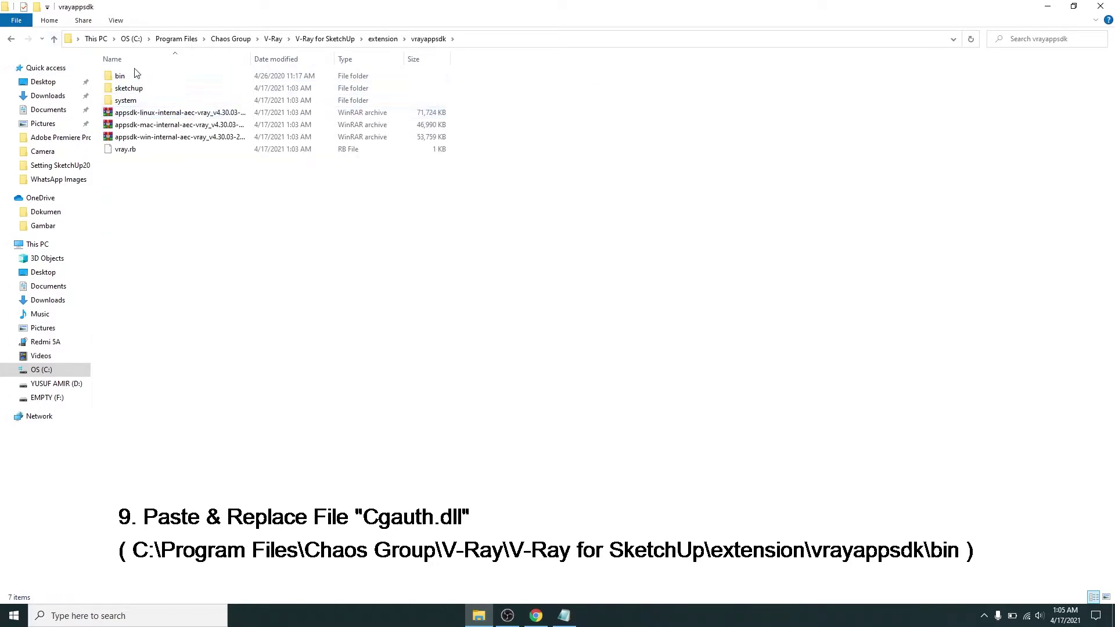
double_click(187, 75)
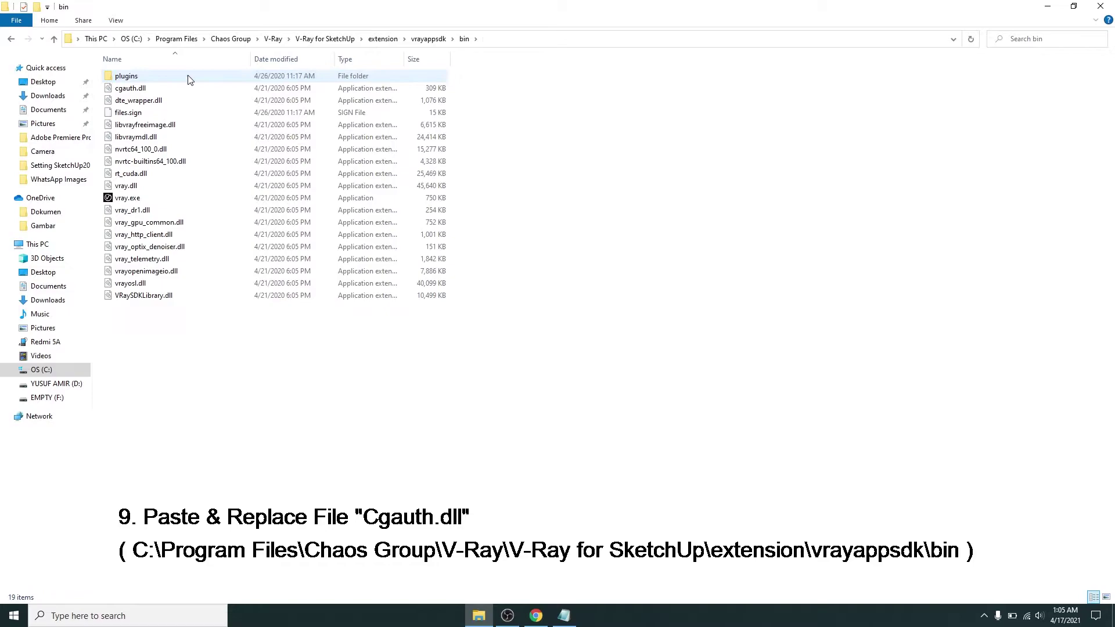
- Paste cgauth.dll there, replacing the original with administrator permission
right_click(528, 136)
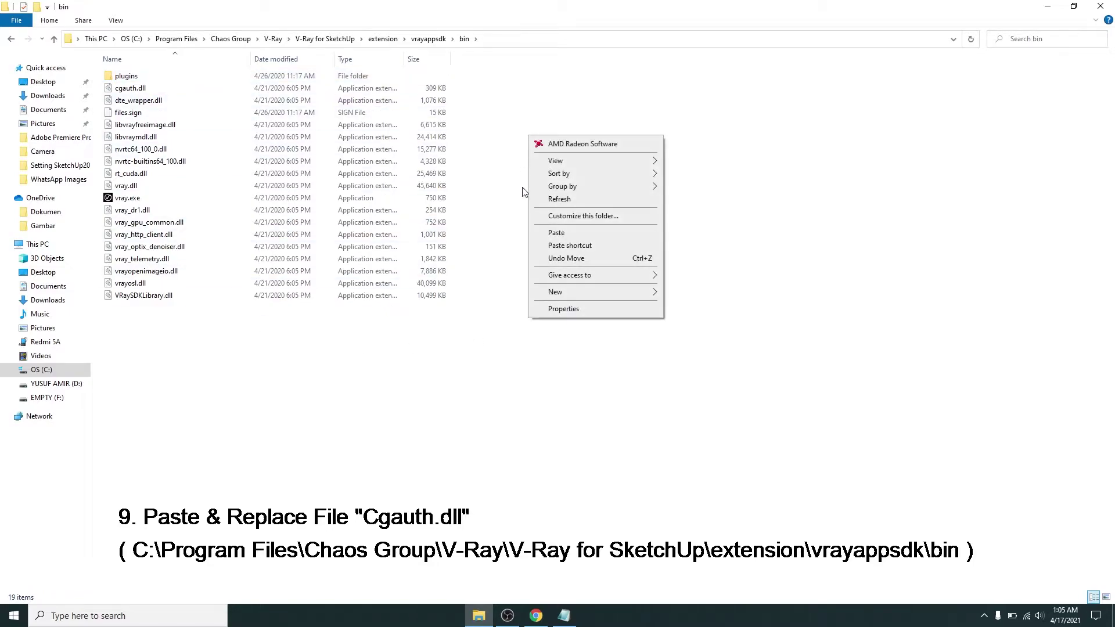
click(549, 233)
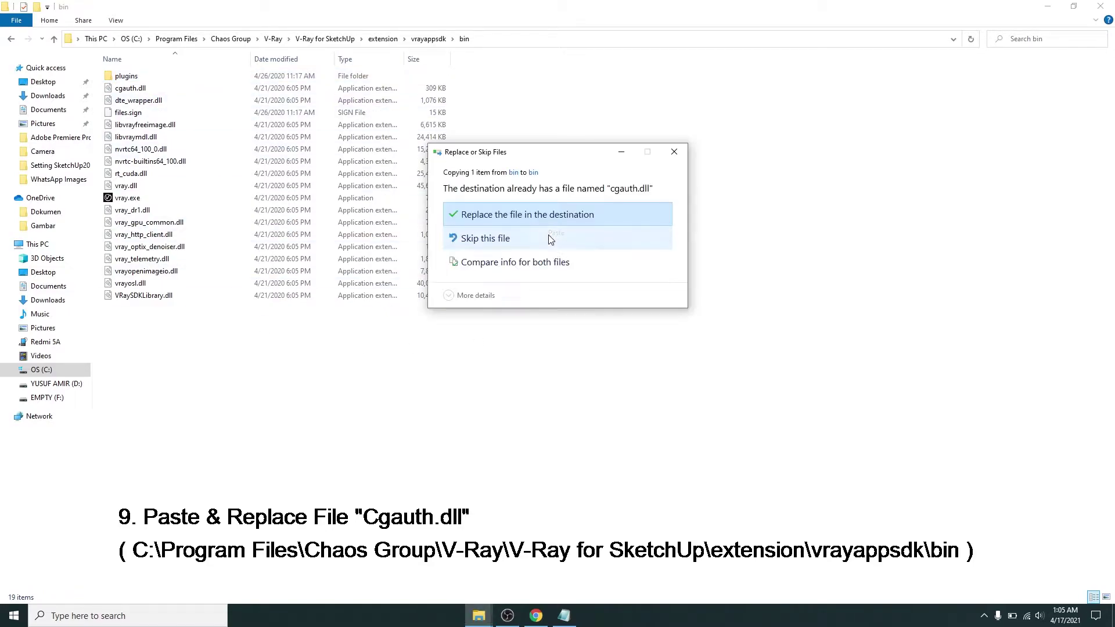
click(516, 216)
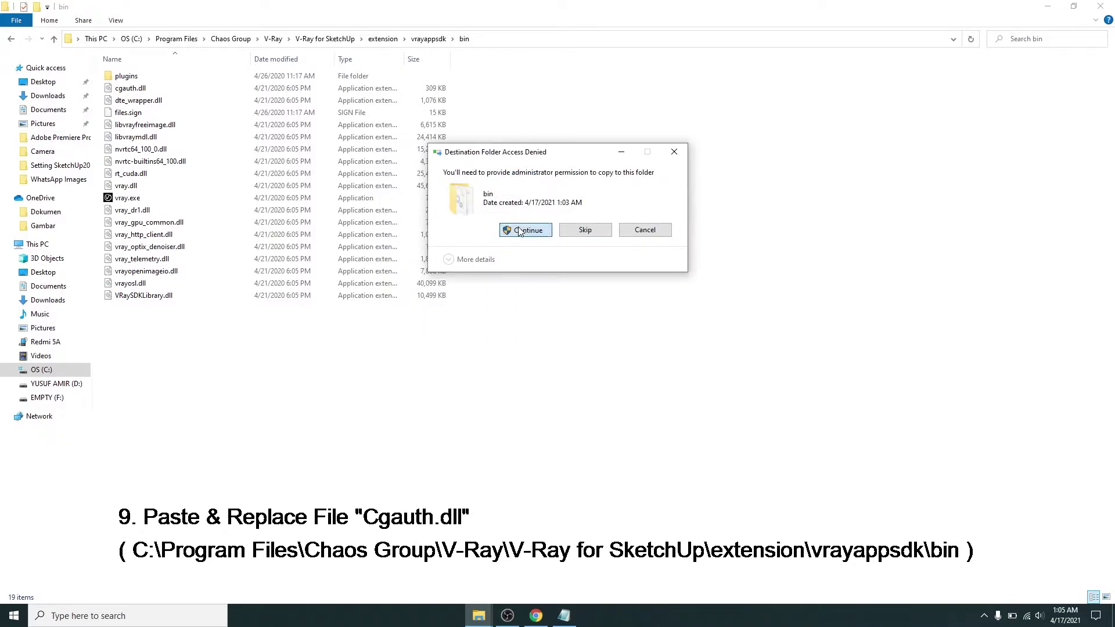
click(520, 230)
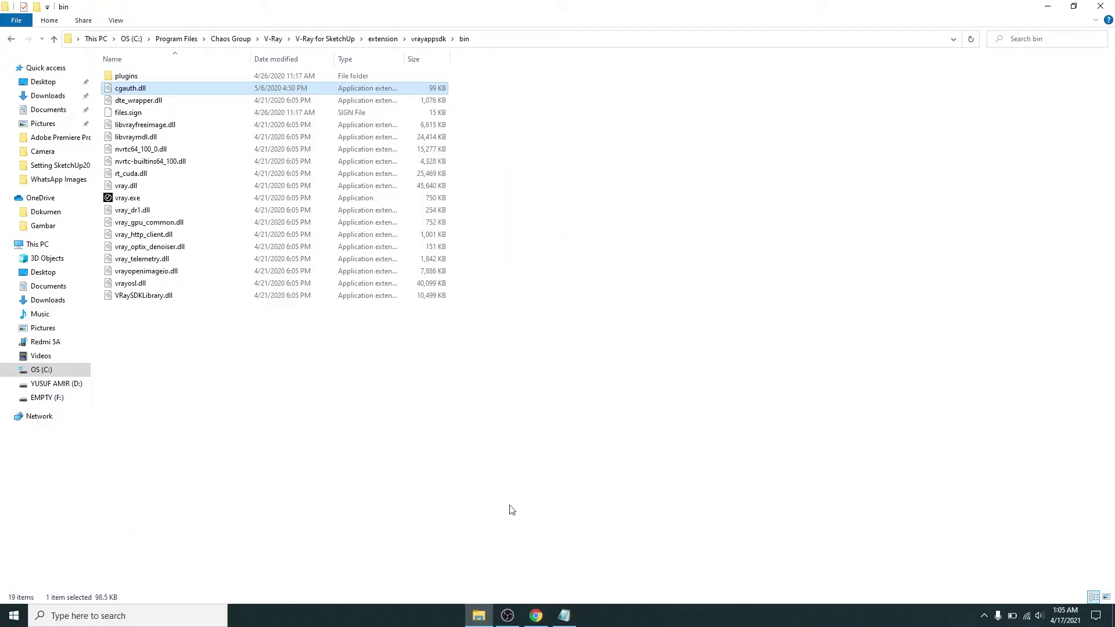
- Navigate to the Jamu extension bin\plugins folder under D:\software\V-Ray Next 4.20.02
click(53, 384)
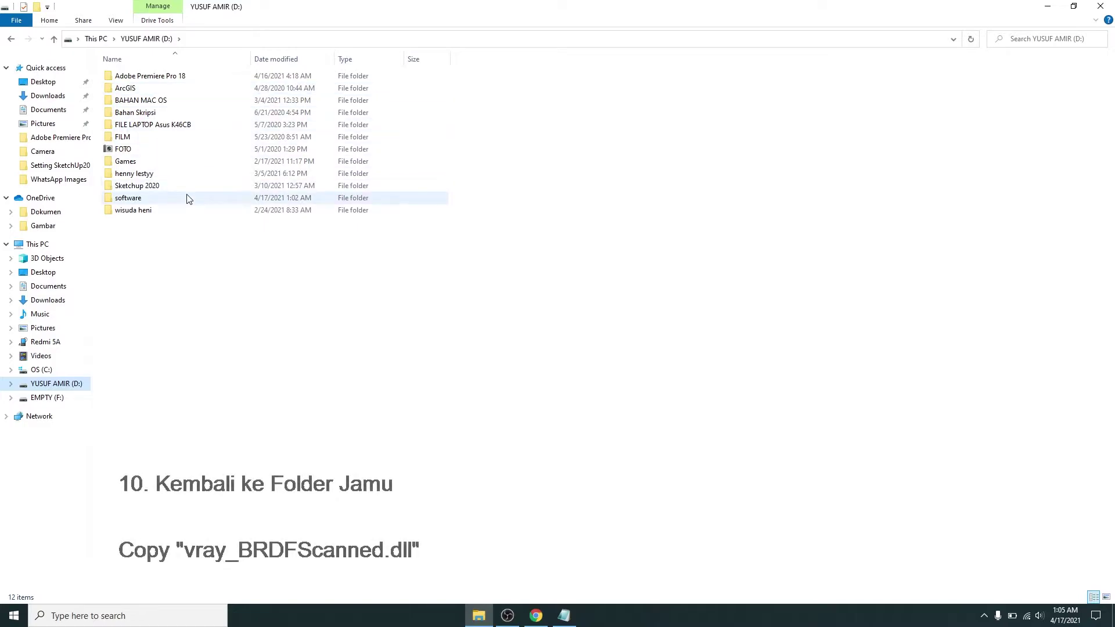
double_click(187, 198)
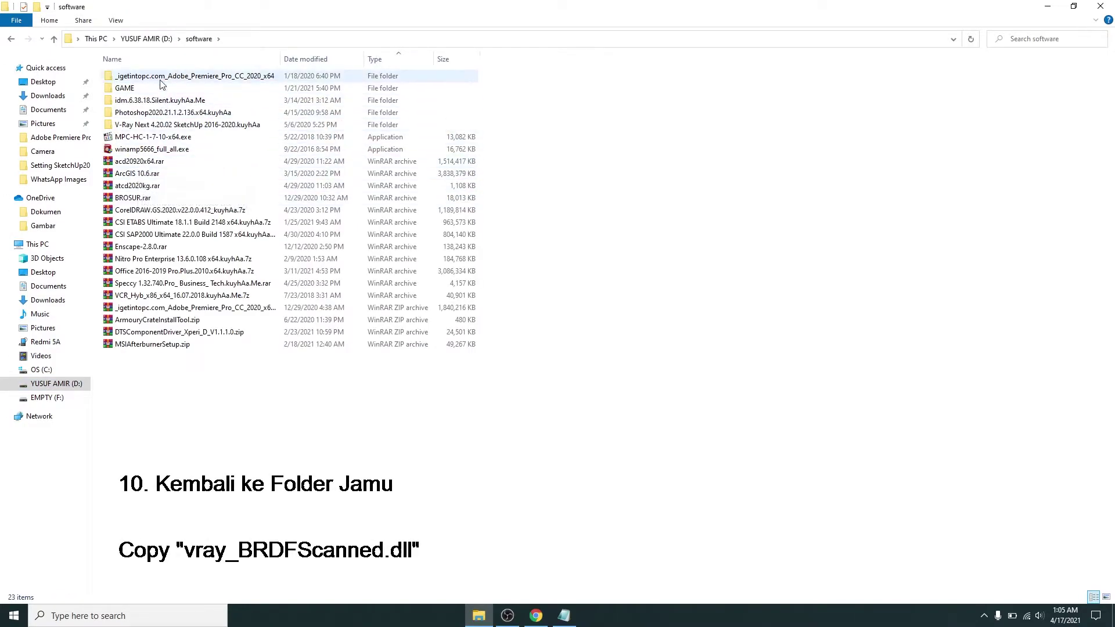
double_click(161, 124)
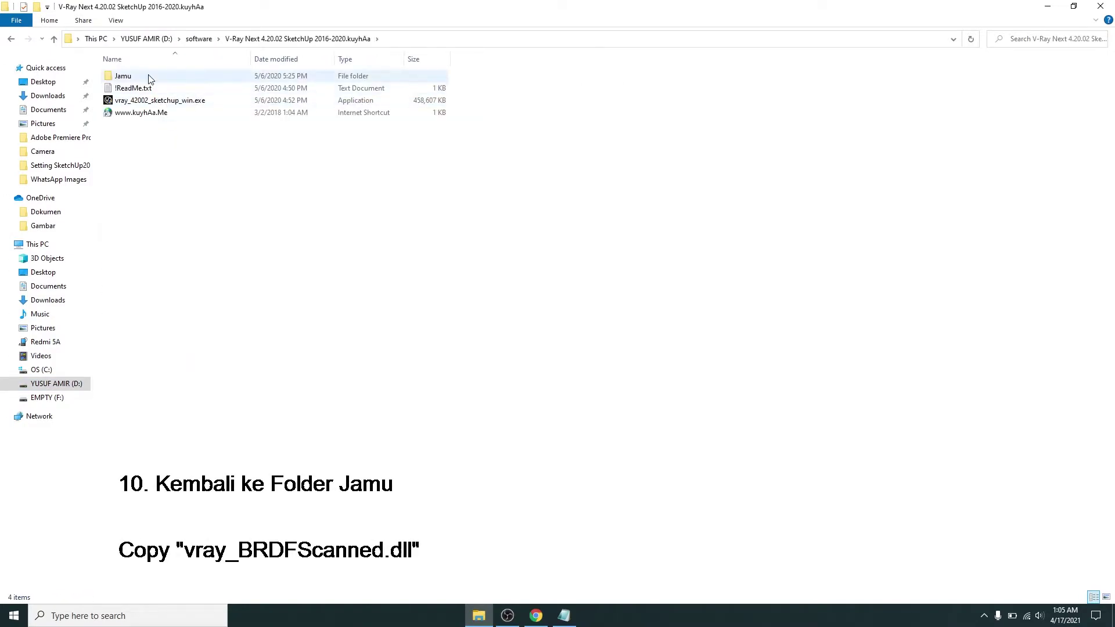
double_click(148, 77)
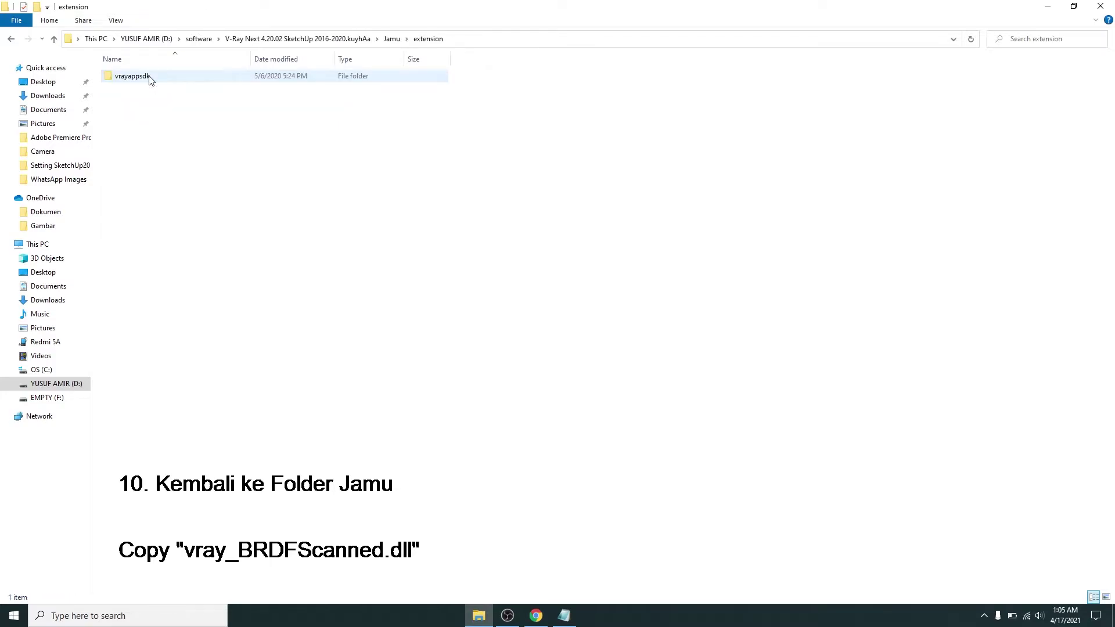
double_click(149, 78)
double_click(149, 78)
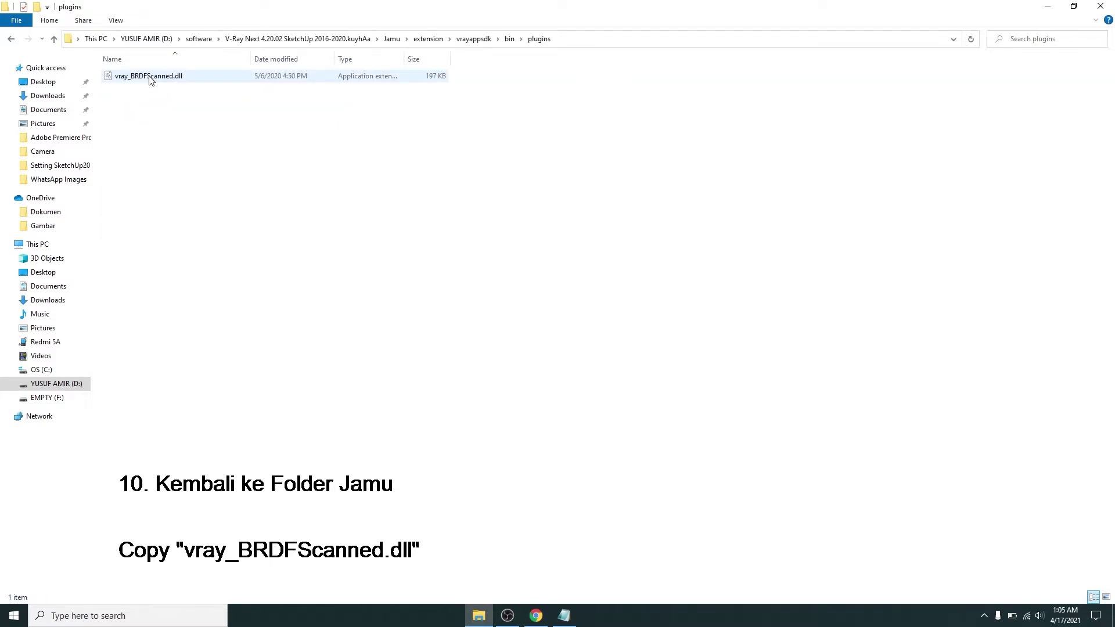
- Copy the 197 KB vray_BRDFScanned.dll from the Jamu plugins folder
click(150, 78)
right_click(150, 76)
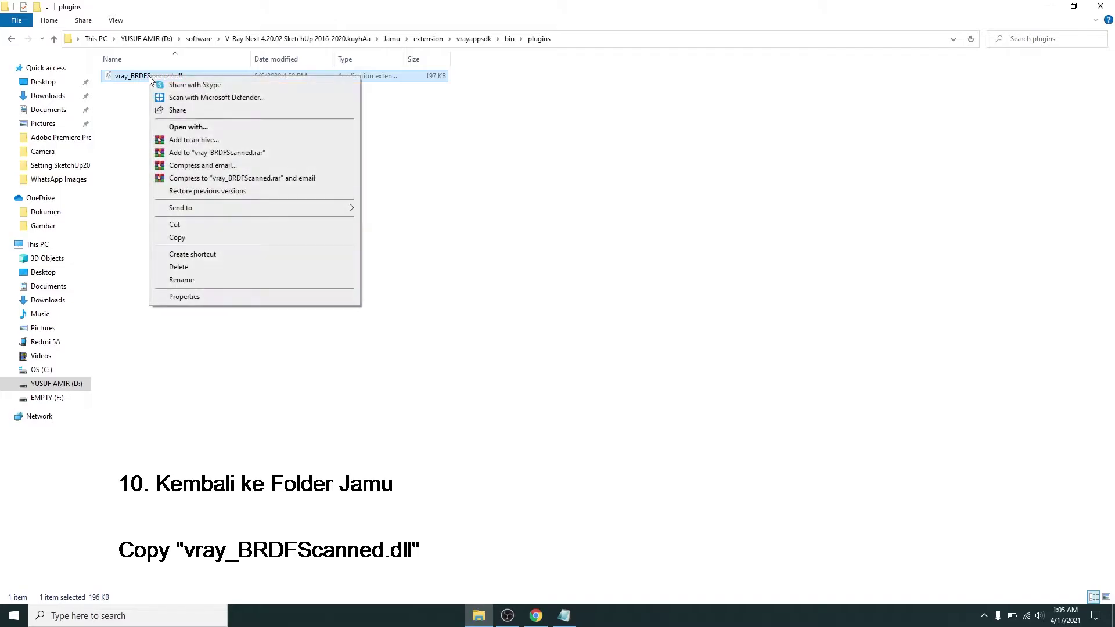
click(179, 237)
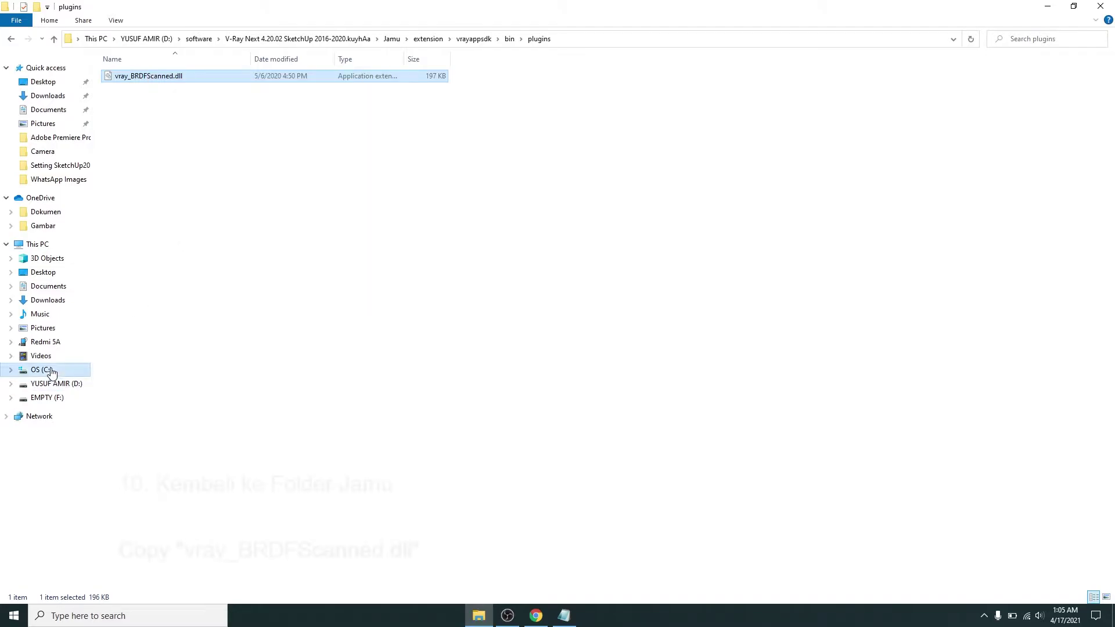
click(42, 370)
- Browse to C:\Program Files\Chaos Group\V-Ray\V-Ray for SketchUp\extension\vrayappsdk\bin\plugins
double_click(149, 175)
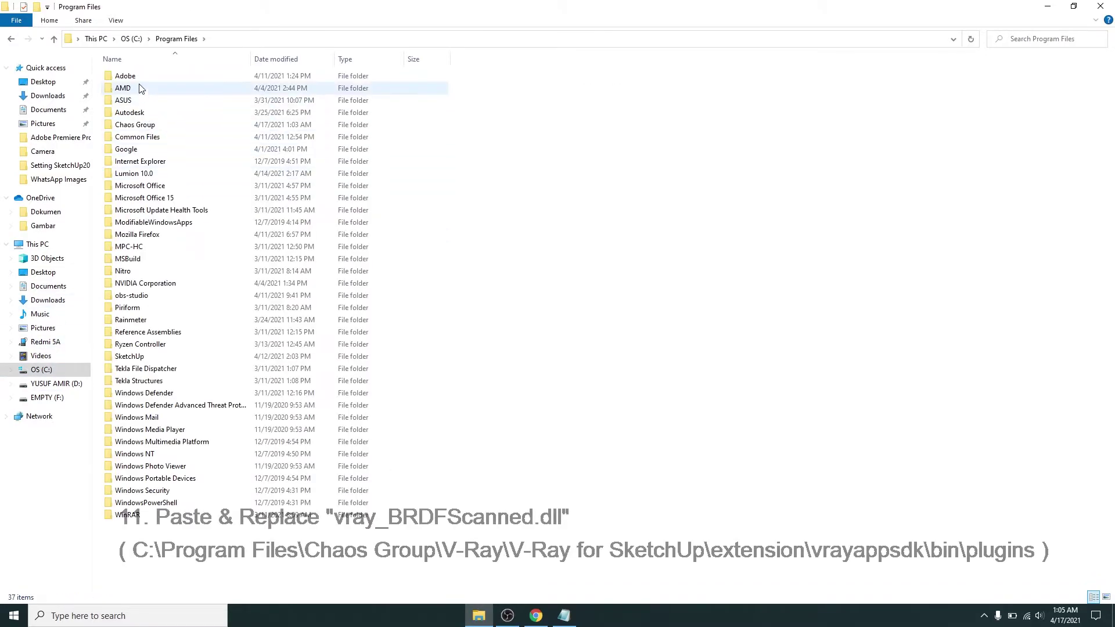
double_click(139, 125)
double_click(137, 77)
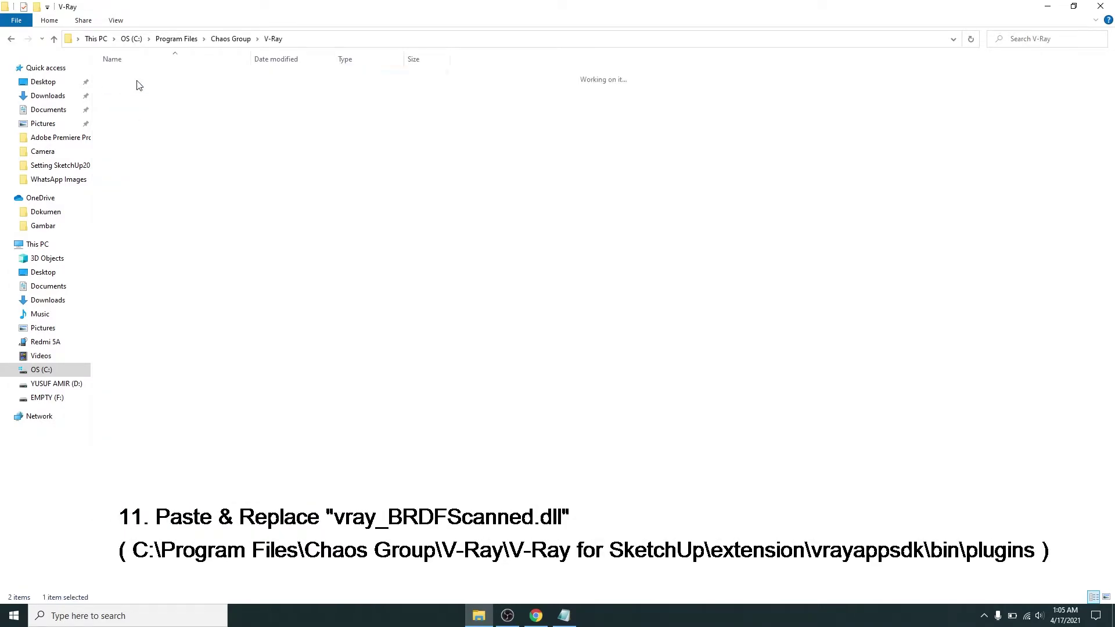
double_click(139, 88)
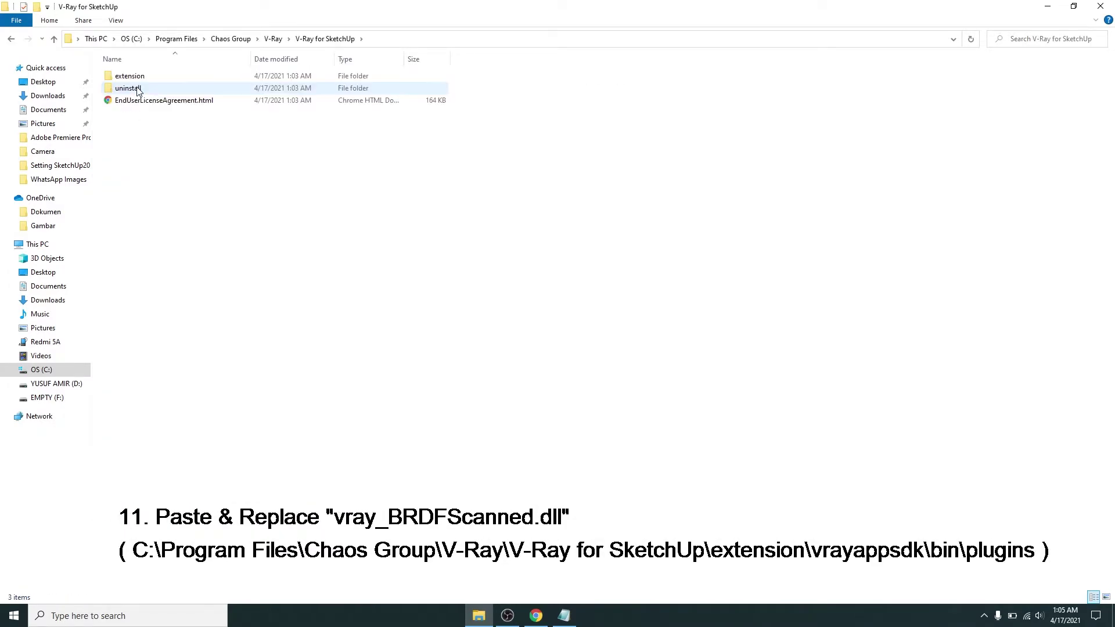
double_click(138, 80)
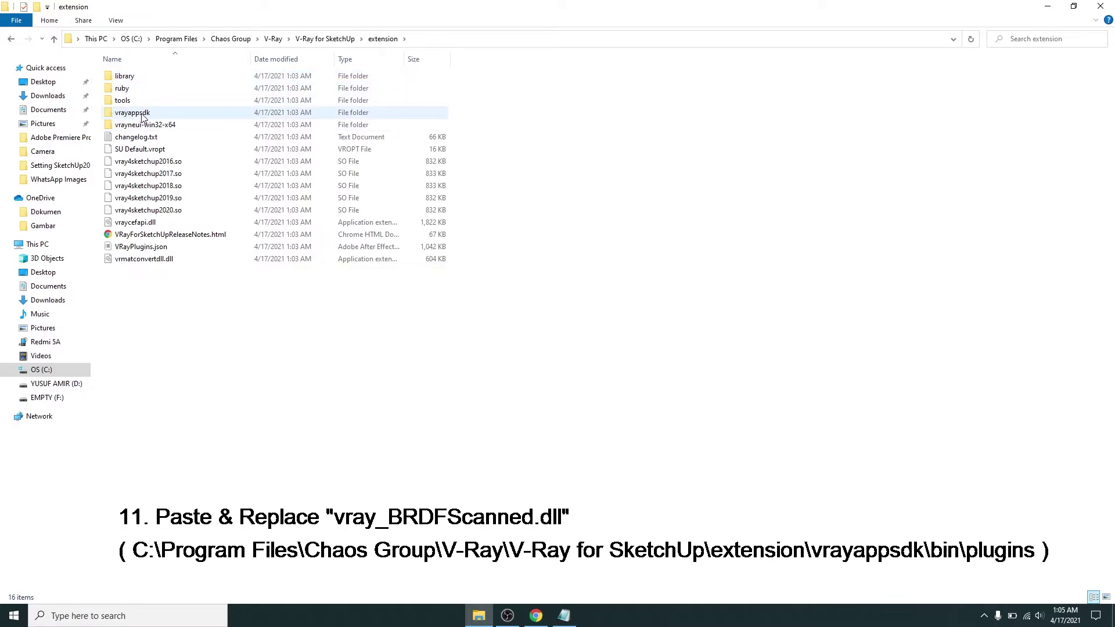
double_click(141, 113)
double_click(141, 77)
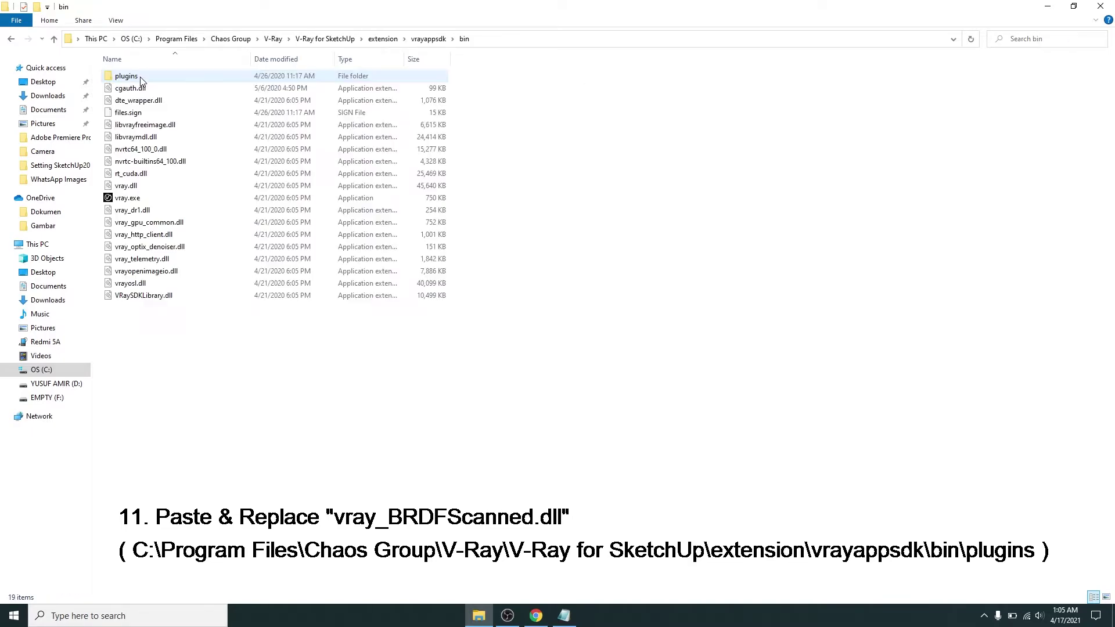
double_click(142, 79)
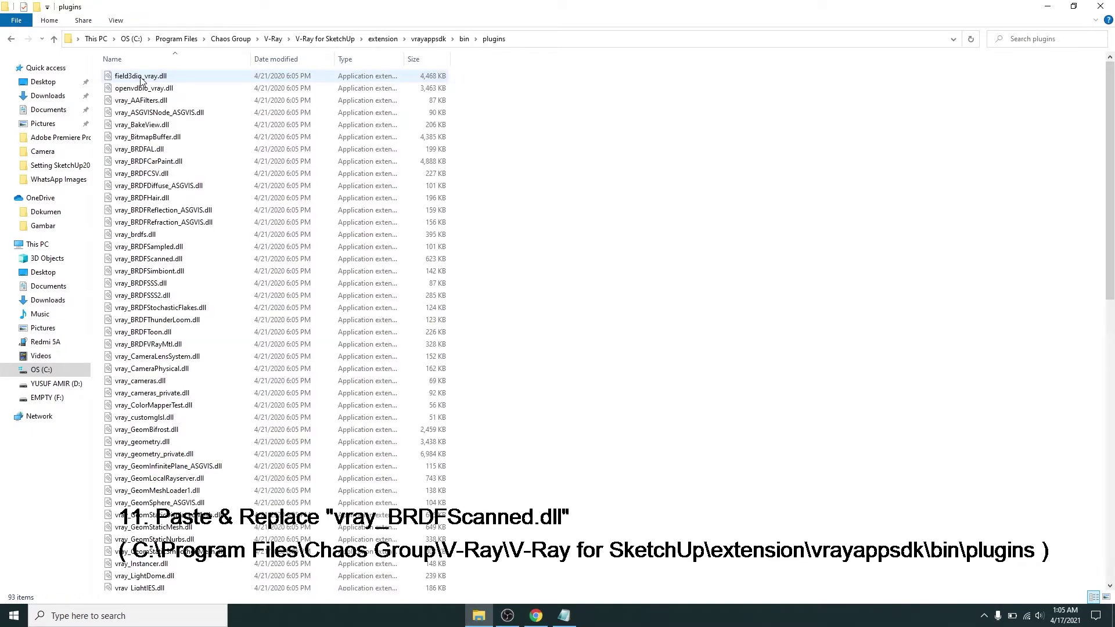
- Paste vray_BRDFScanned.dll over the original with admin approval, then close Explorer
right_click(568, 205)
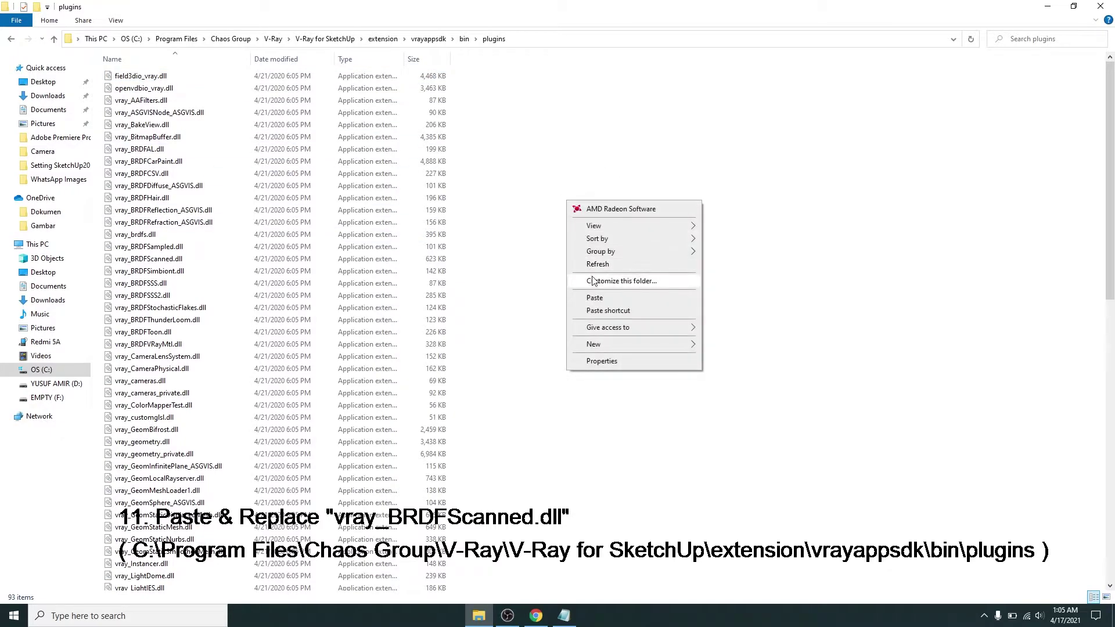
click(608, 299)
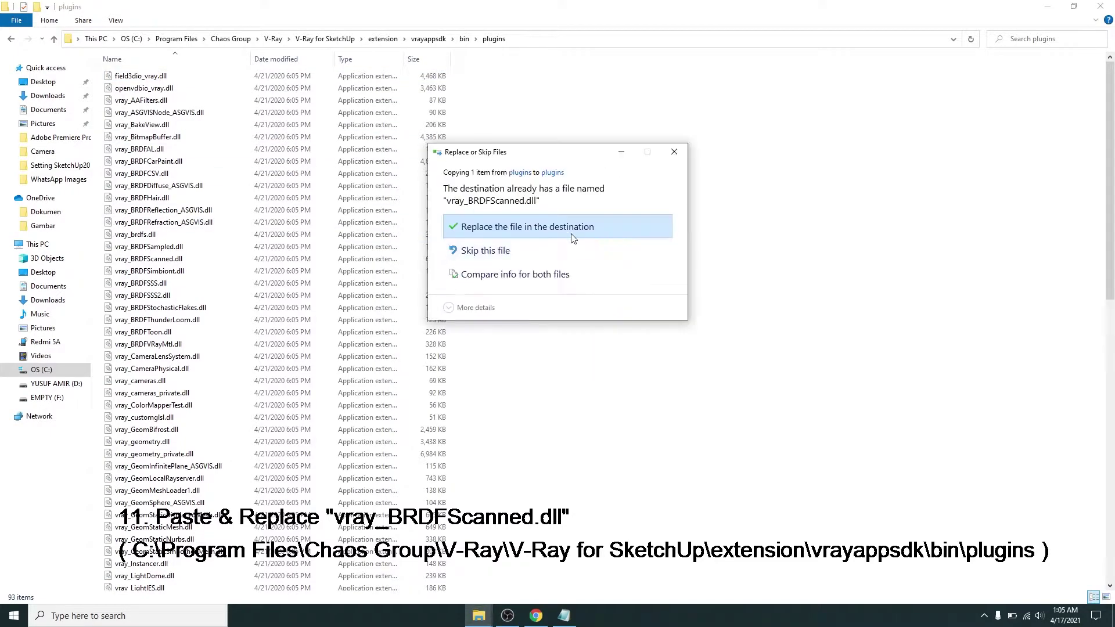
click(516, 227)
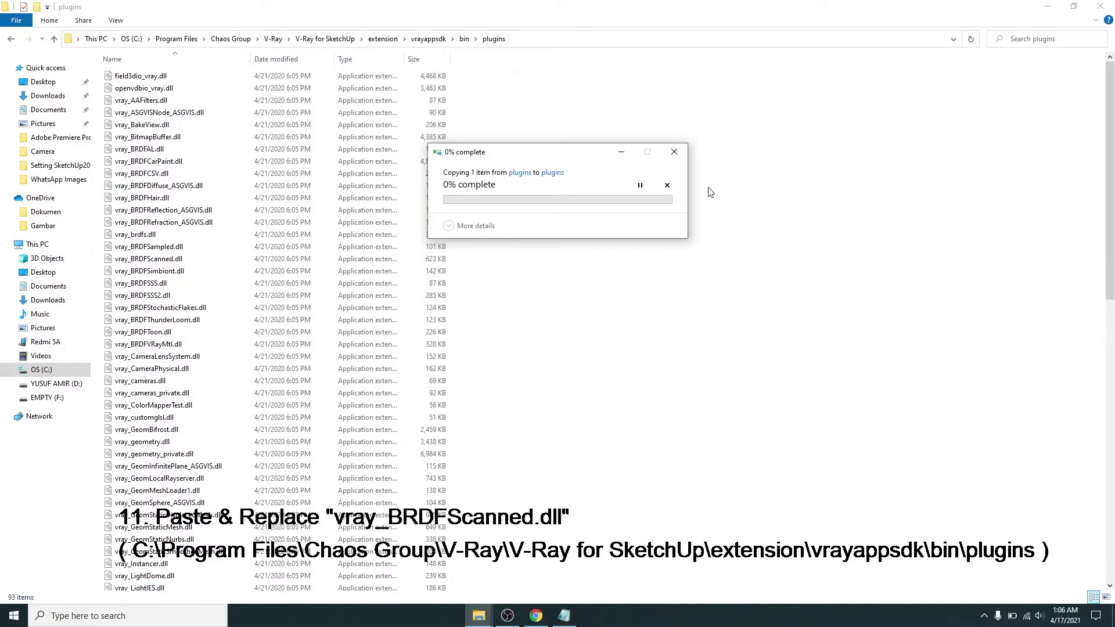
click(538, 231)
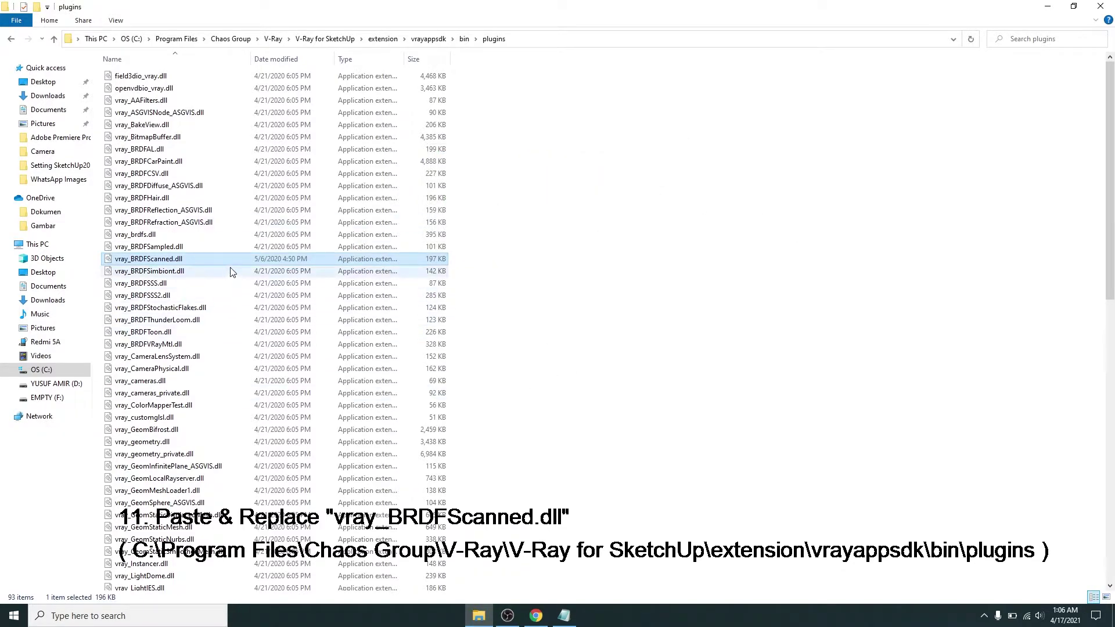
click(1102, 6)
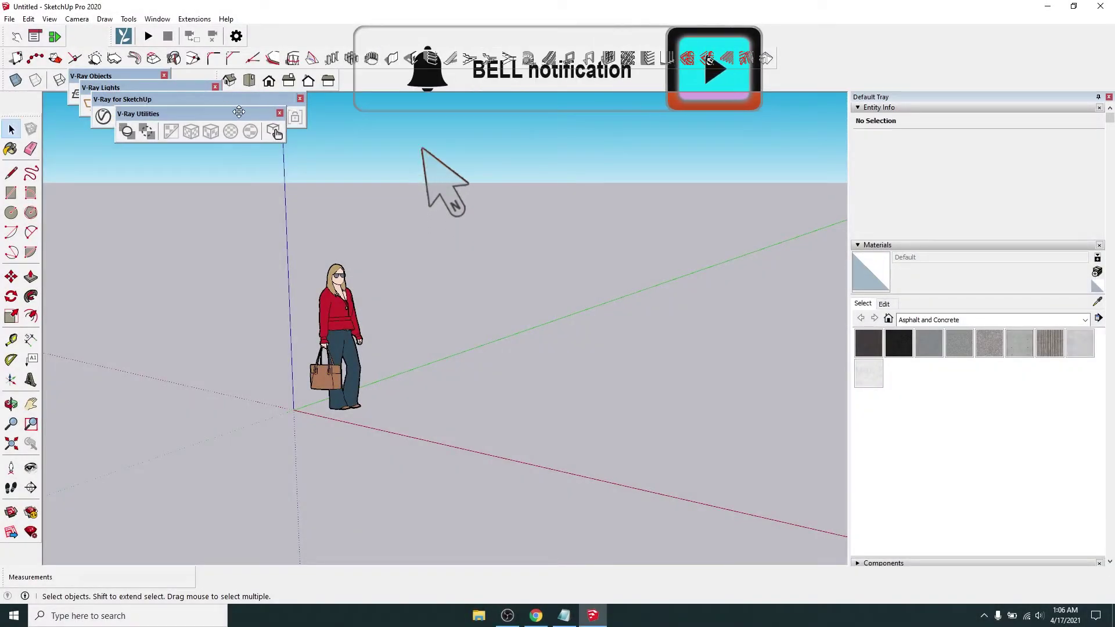
- Close the V-Ray Utilities toolbar and dock the V-Ray for SketchUp and V-Ray Lights toolbars in the top rows
drag(115, 111, 267, 199)
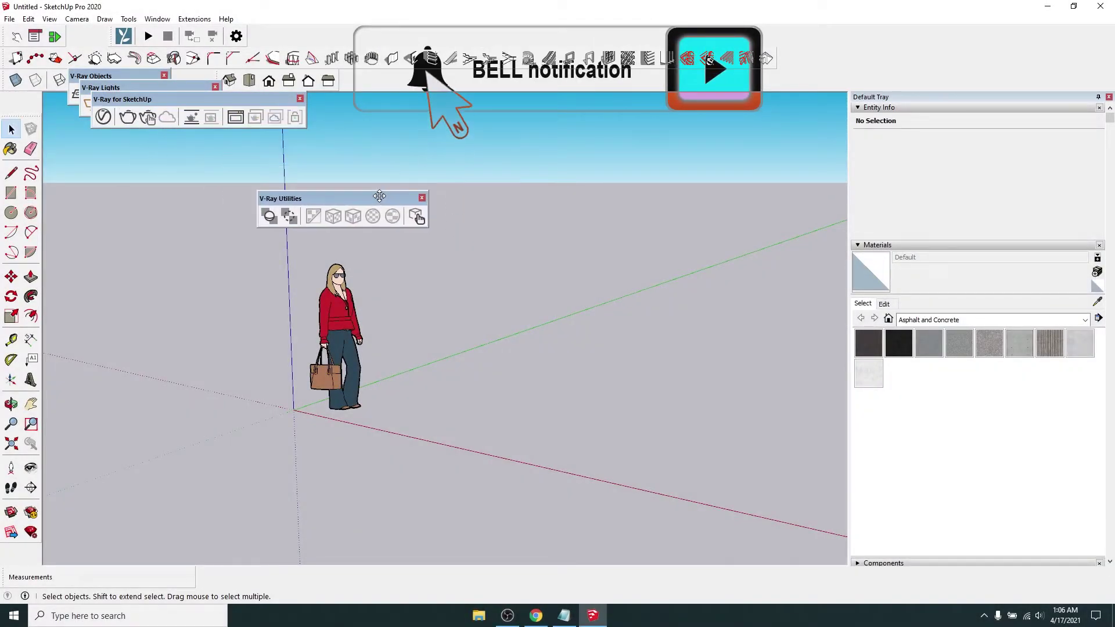
click(420, 199)
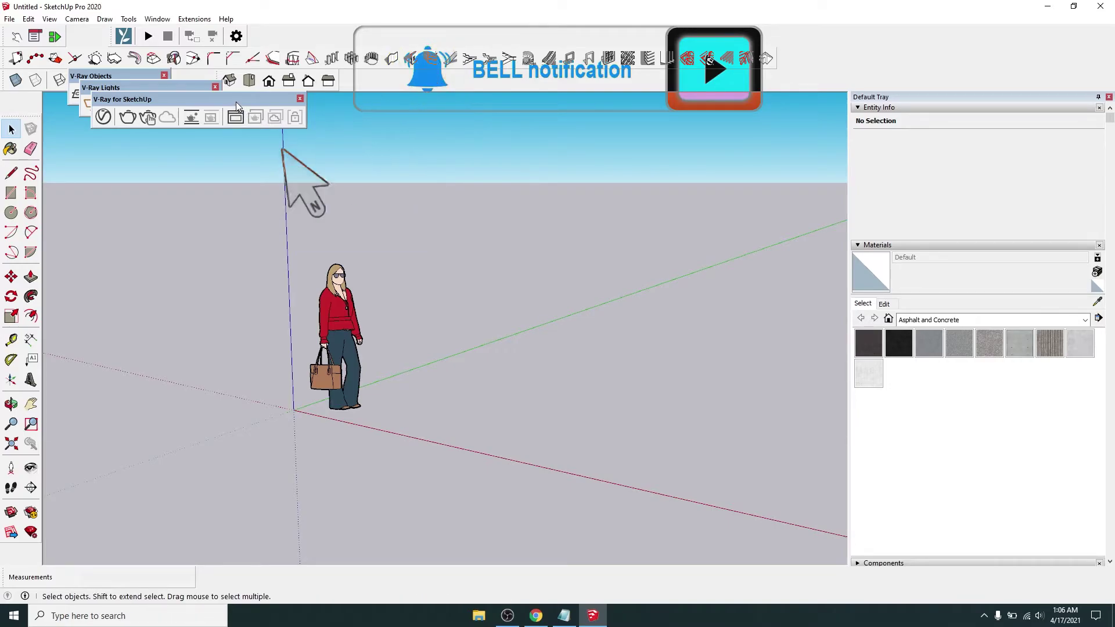
drag(227, 100, 392, 32)
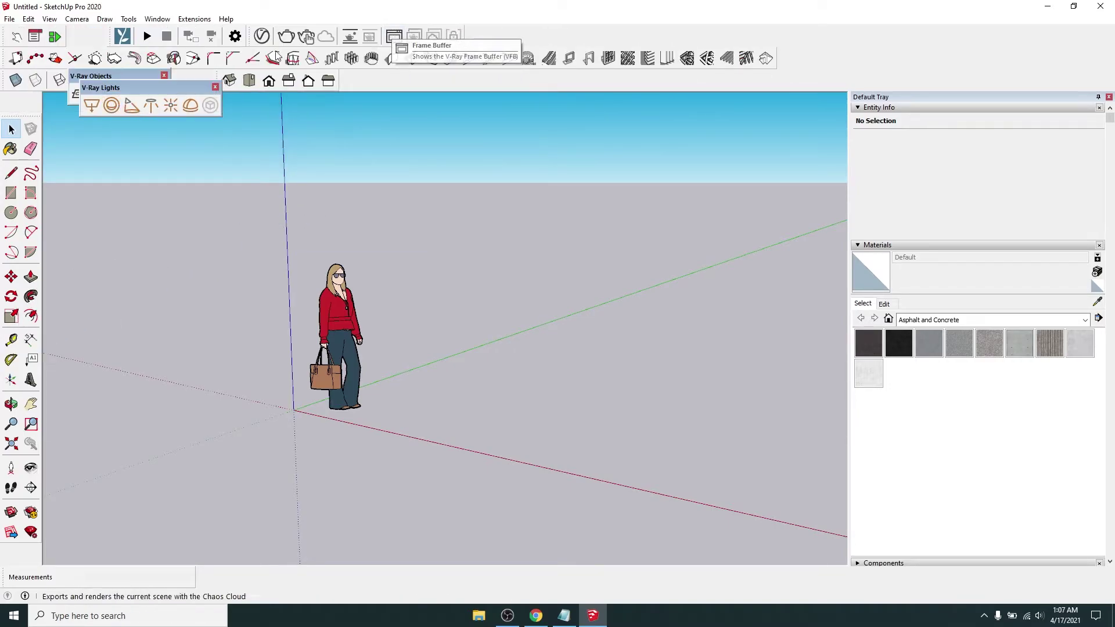
drag(197, 86, 512, 36)
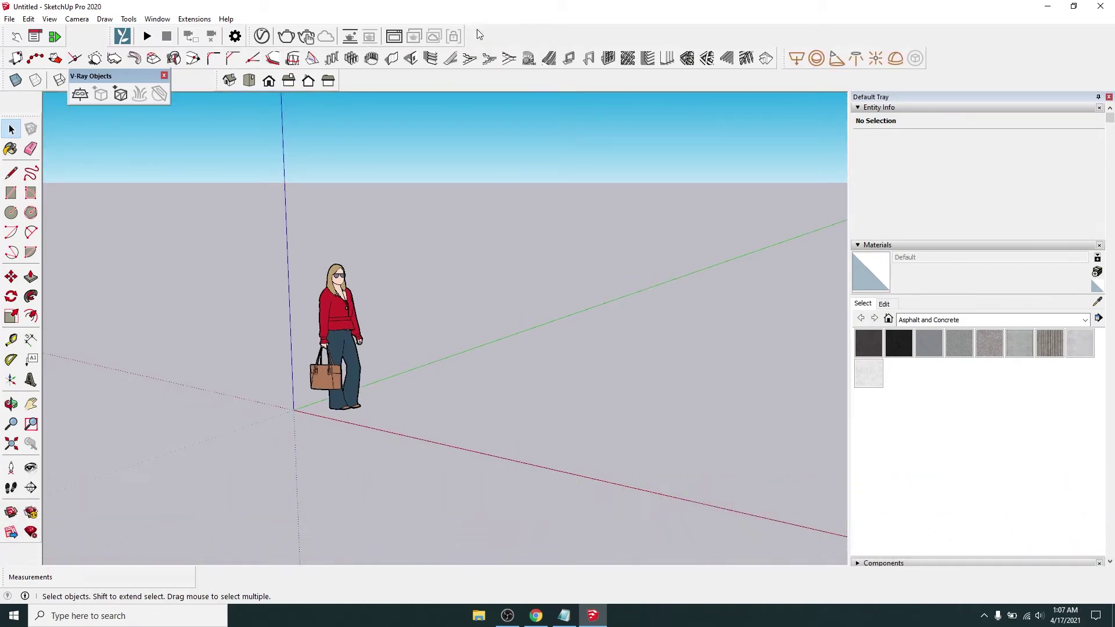
drag(789, 61, 460, 26)
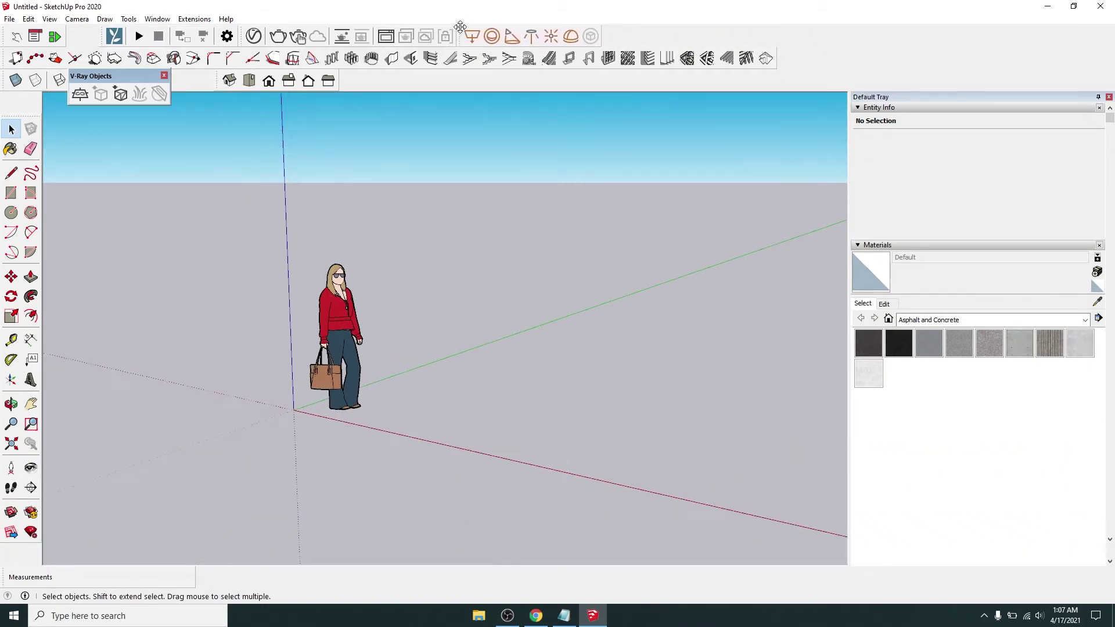
- Close the floating V-Ray Objects toolbar and open the V-Ray Asset Editor from Extensions > V-Ray
drag(88, 75, 205, 144)
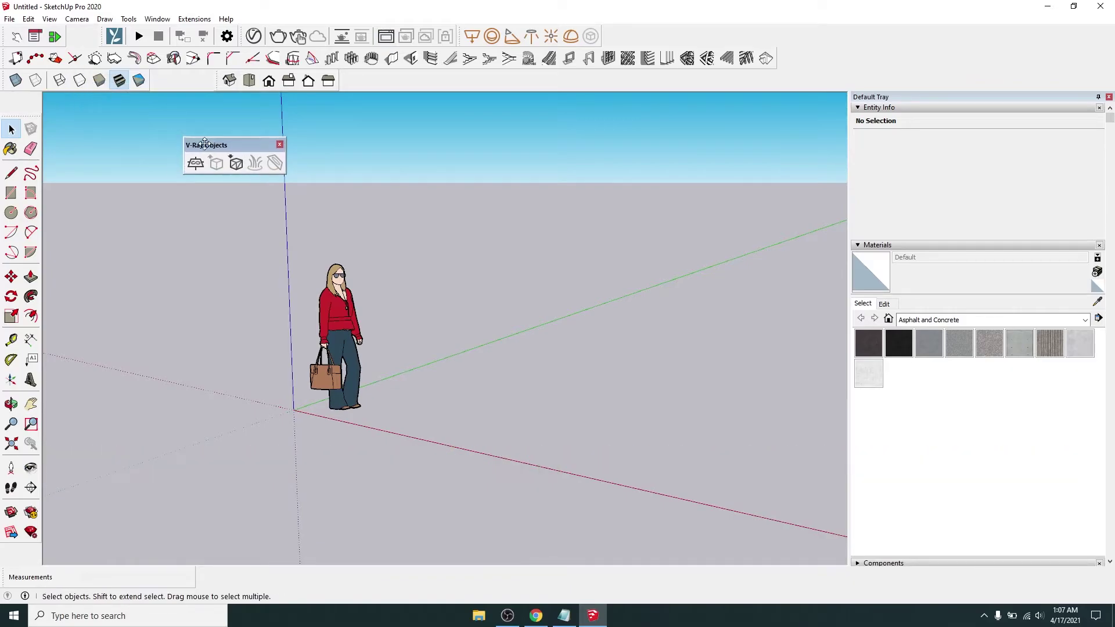
click(281, 145)
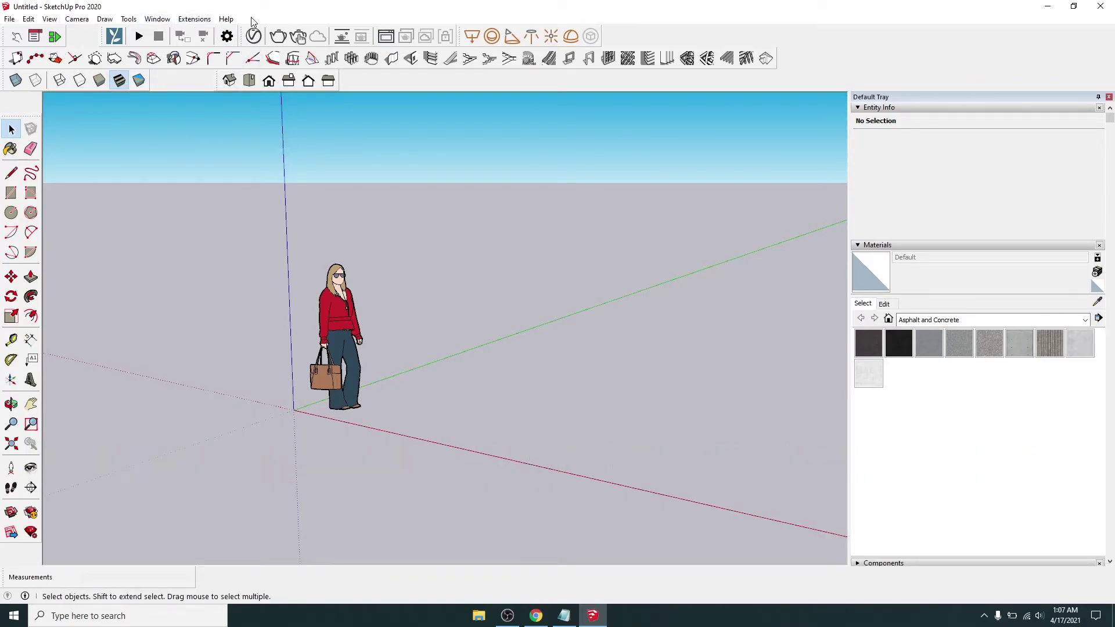
click(165, 20)
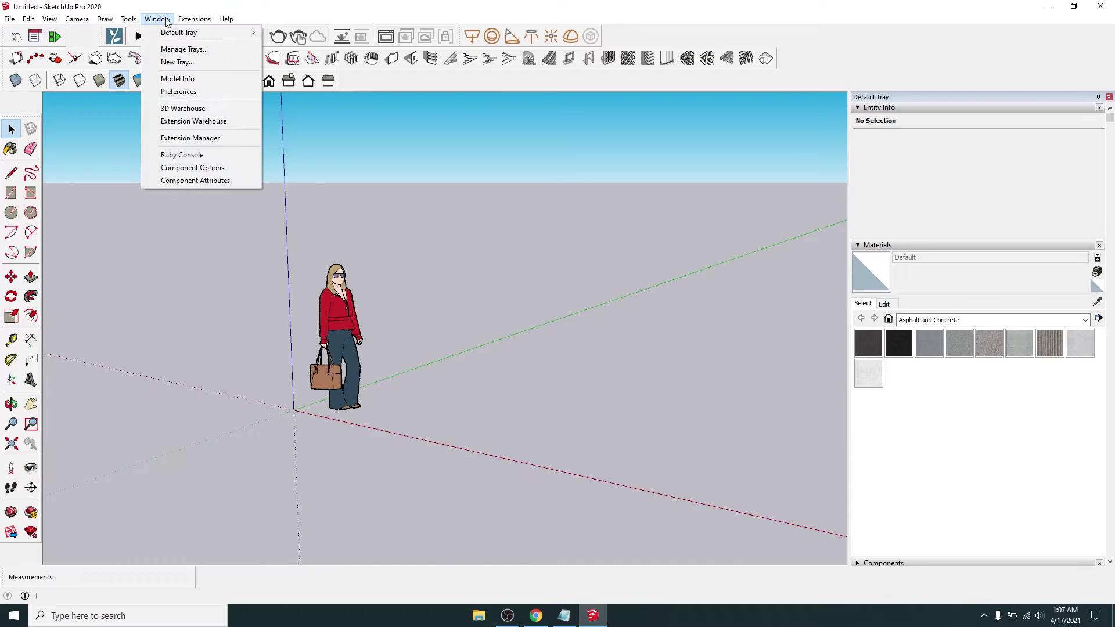
click(197, 34)
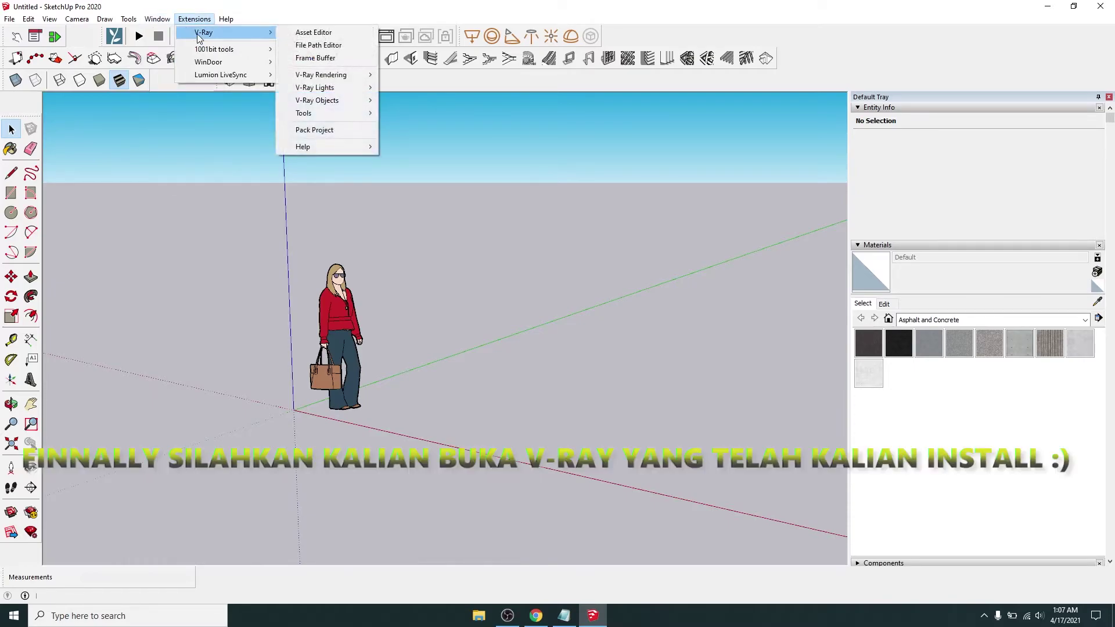
click(322, 33)
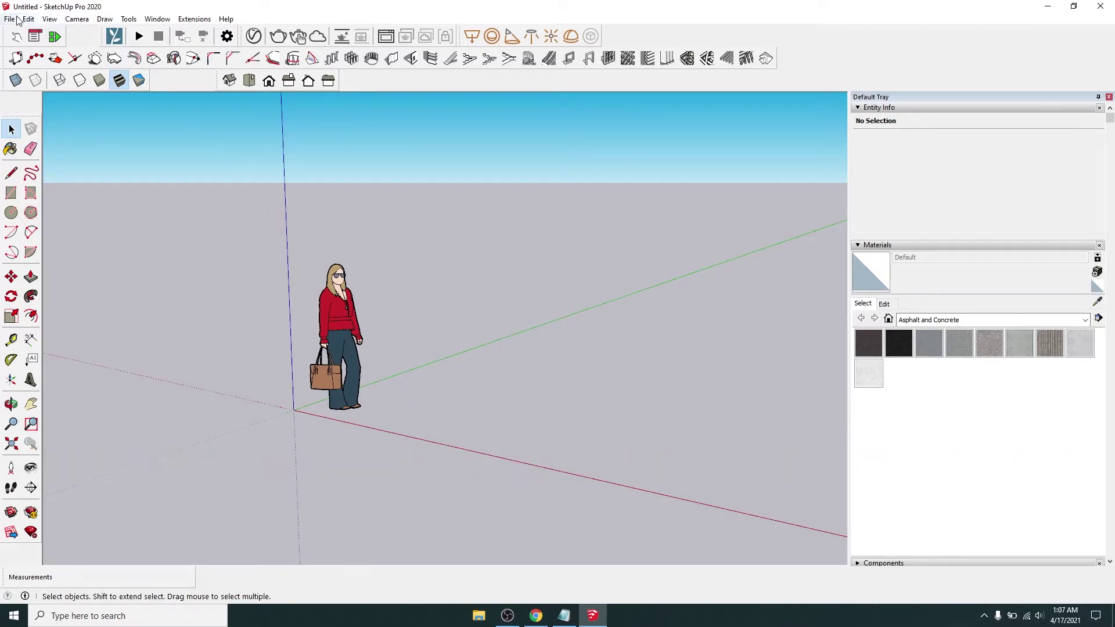
- Open Design 2 Lt 2.skp, choosing not to save the Untitled model
click(16, 19)
click(26, 55)
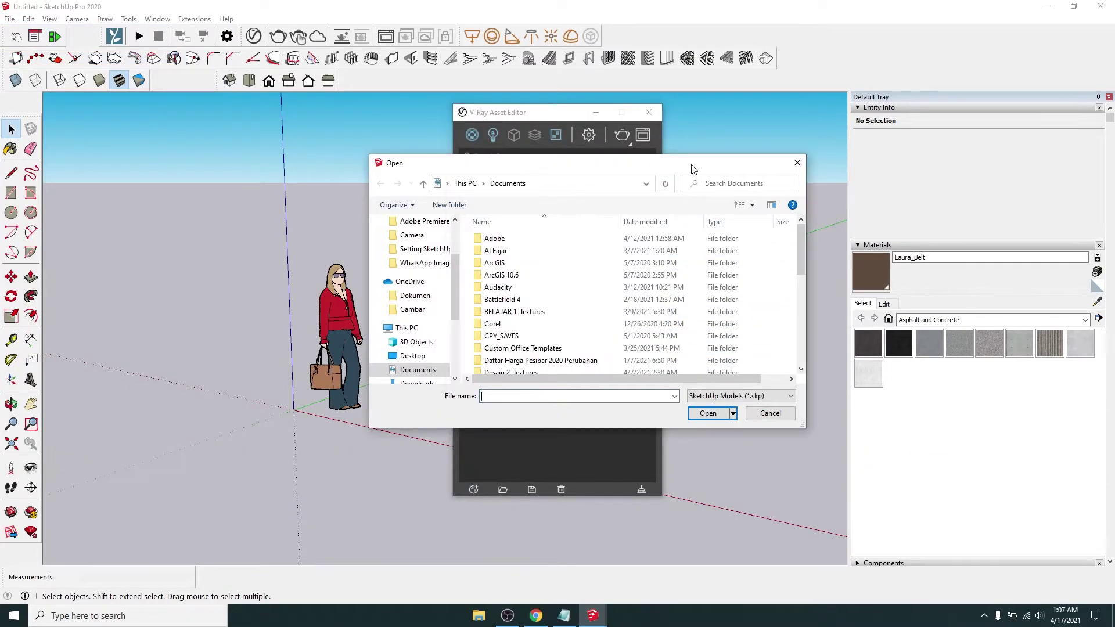
scroll(598, 319, down, 4)
scroll(615, 337, down, 5)
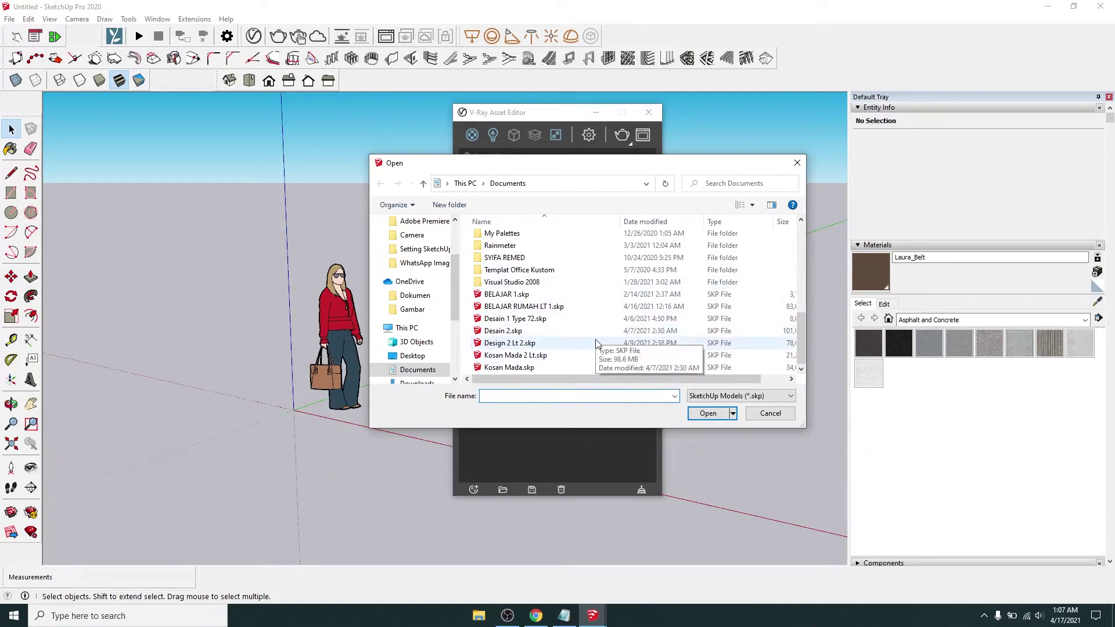
click(598, 344)
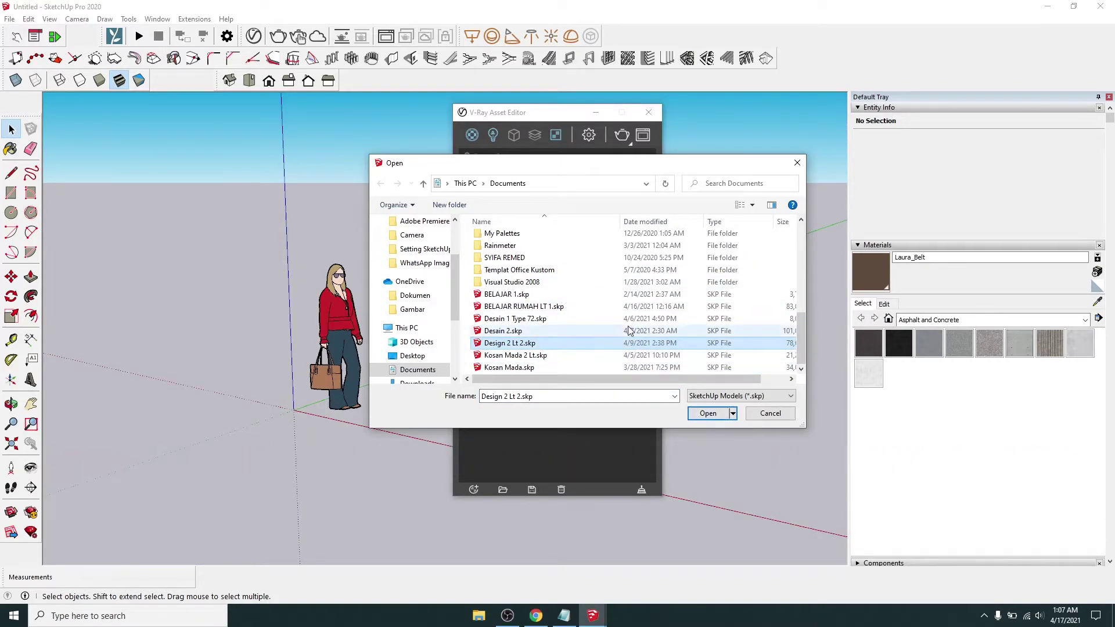
click(706, 412)
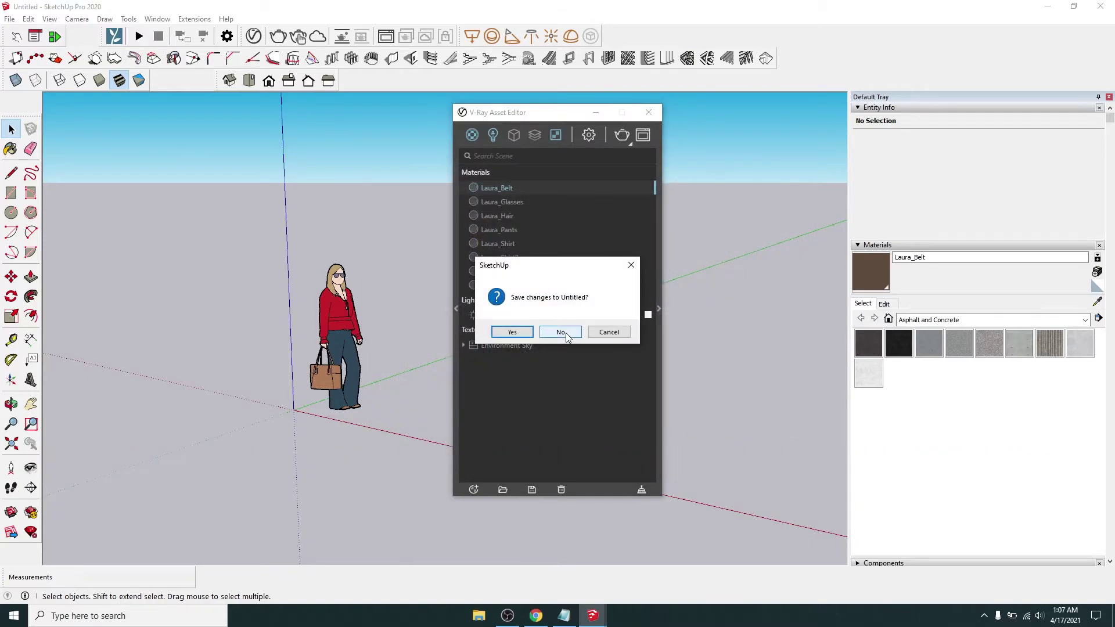
click(561, 332)
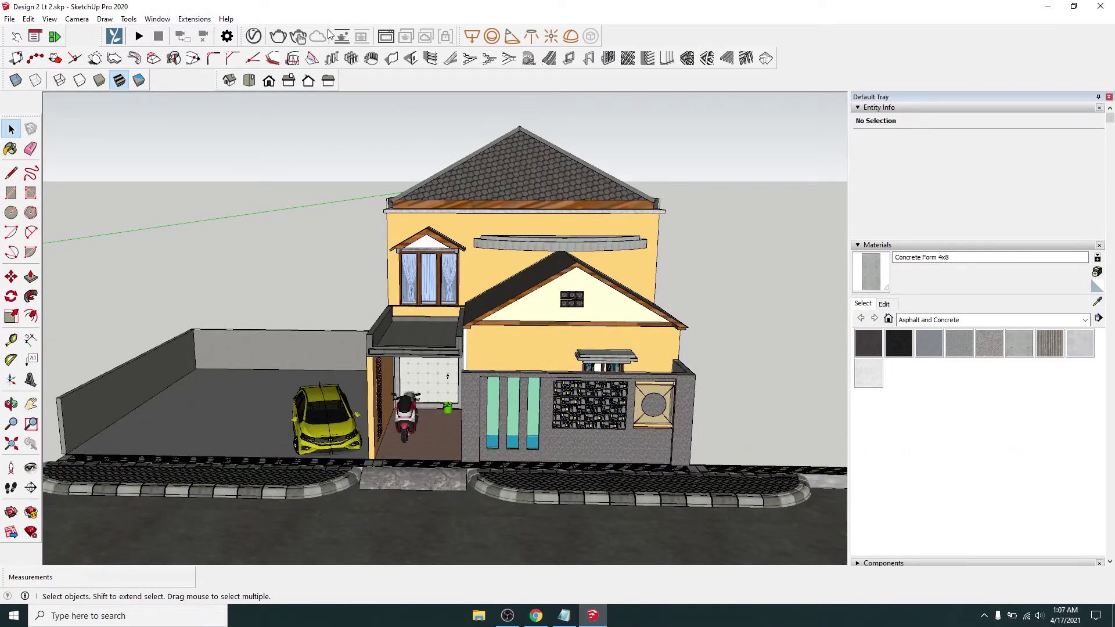
- Start V-Ray Viewport Render on the house and snap SketchUp to the left half of the screen
click(190, 20)
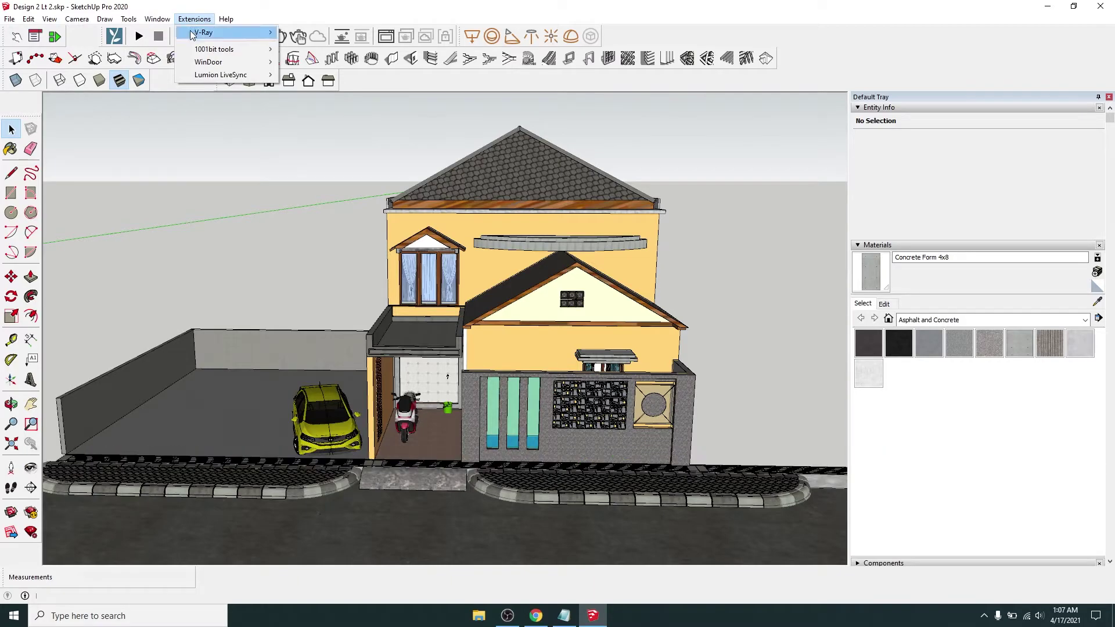
mouse_move(320, 75)
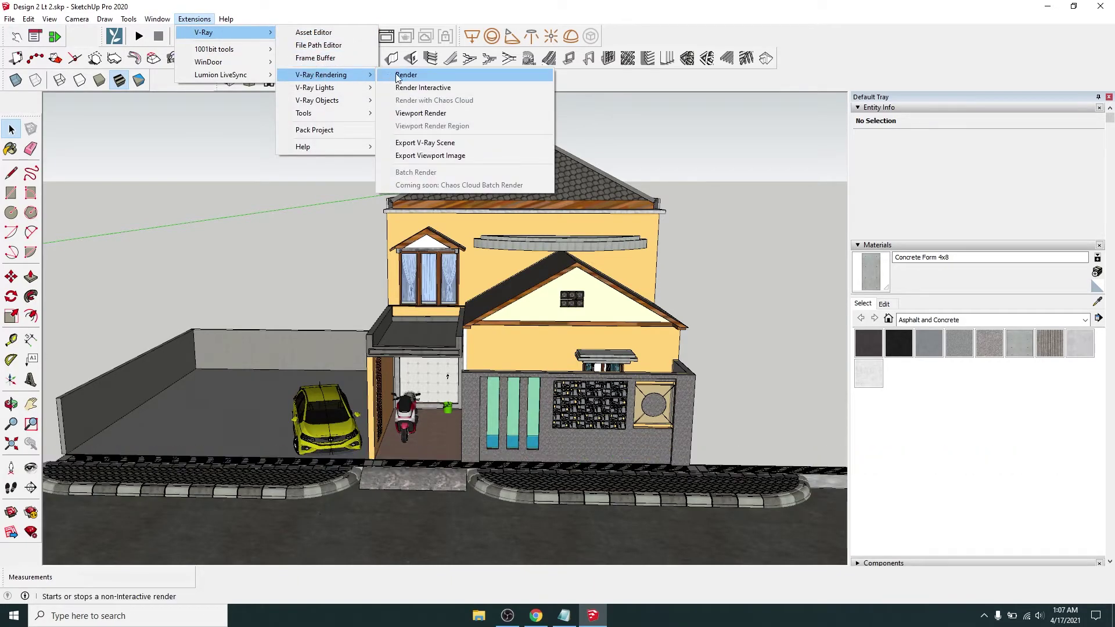
click(415, 113)
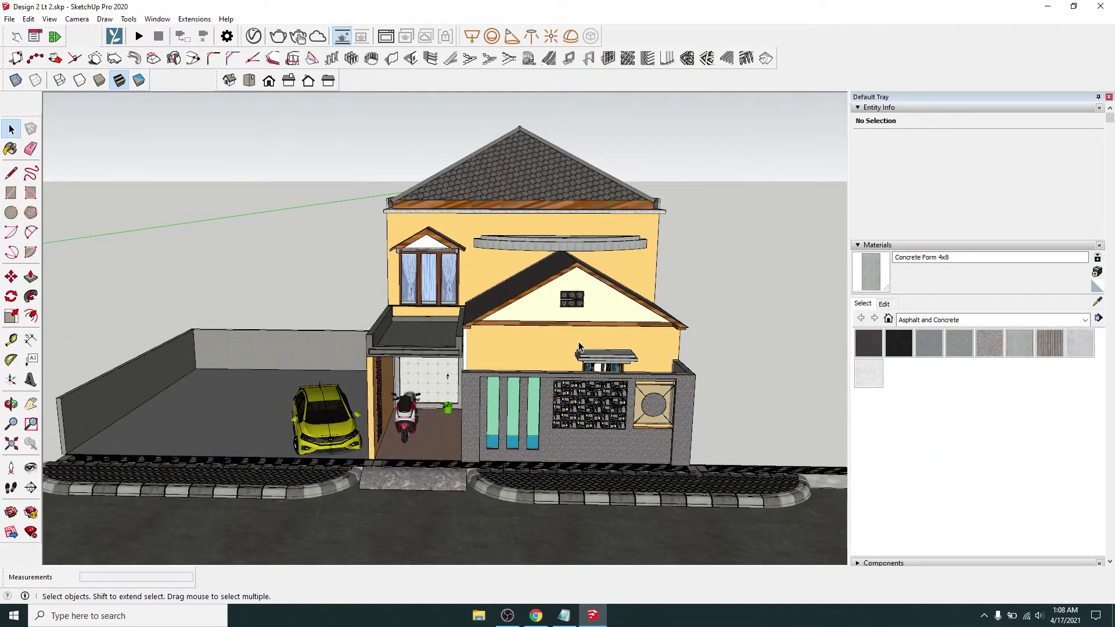
drag(661, 17, 1, 64)
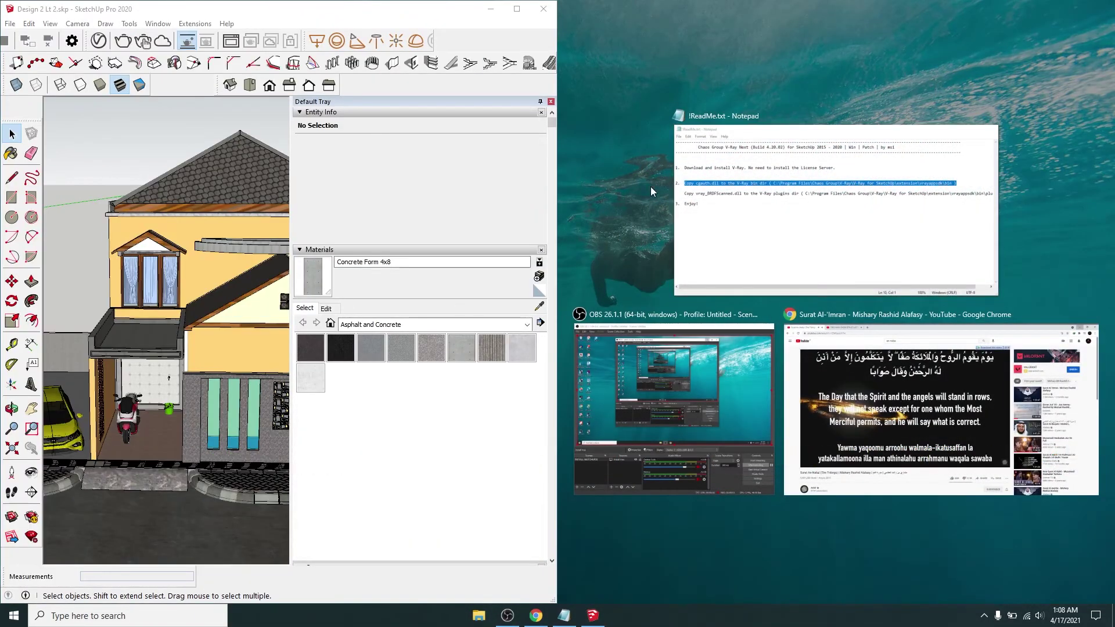
- Dismiss Snap Assist, zoom and orbit onto the rendered house front, then maximize SketchUp
click(604, 204)
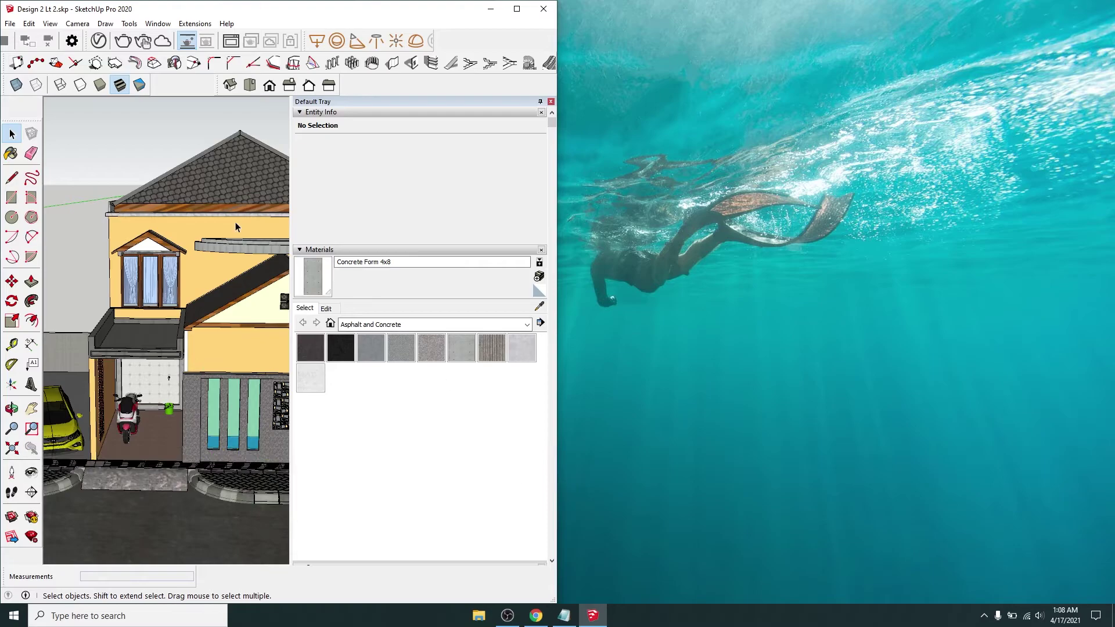
scroll(190, 269, down, 5)
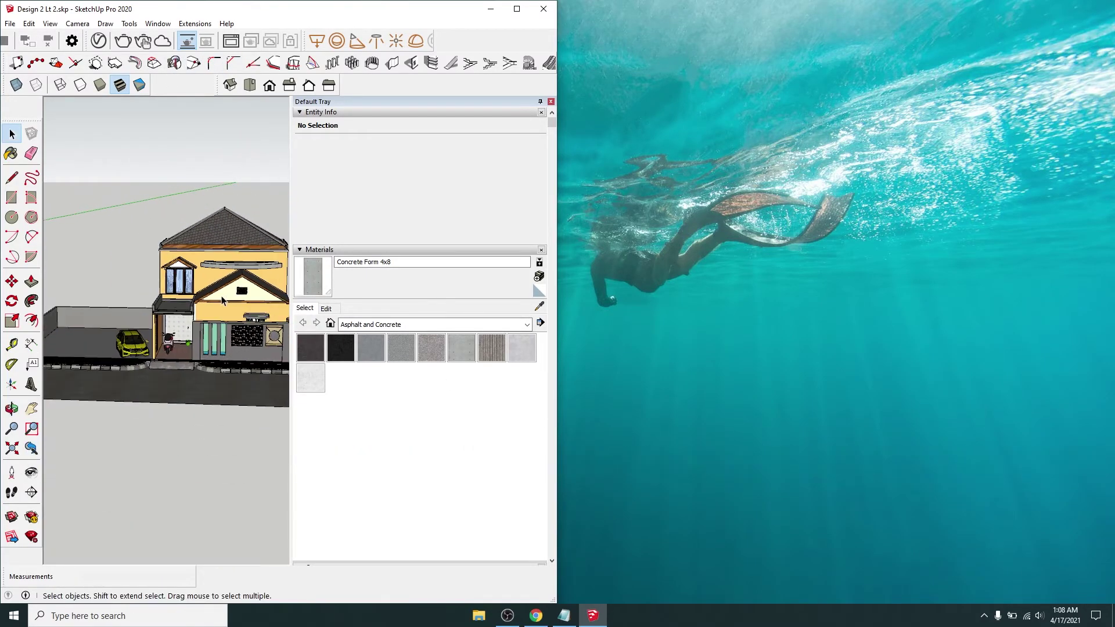
scroll(197, 333, up, 3)
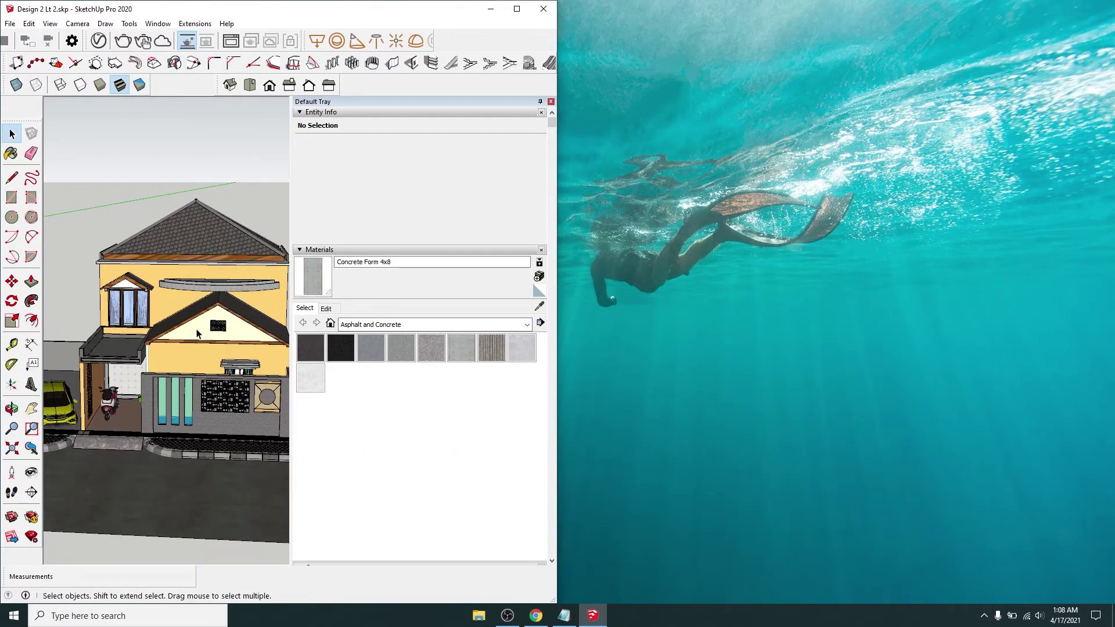
scroll(198, 333, up, 2)
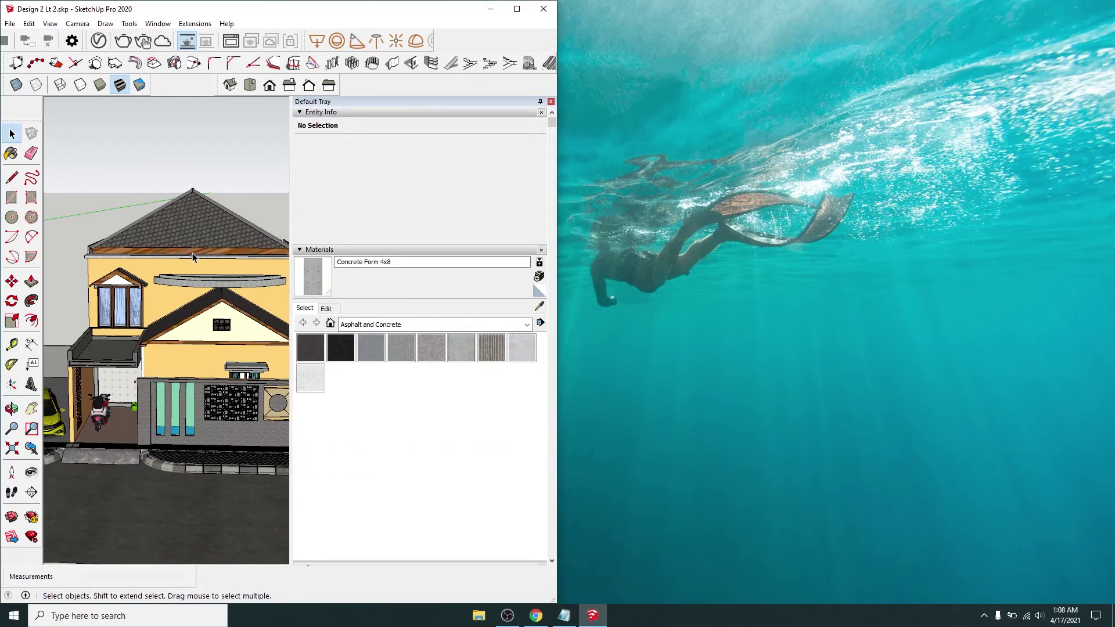
middle_drag(193, 252, 220, 301)
scroll(210, 274, up, 3)
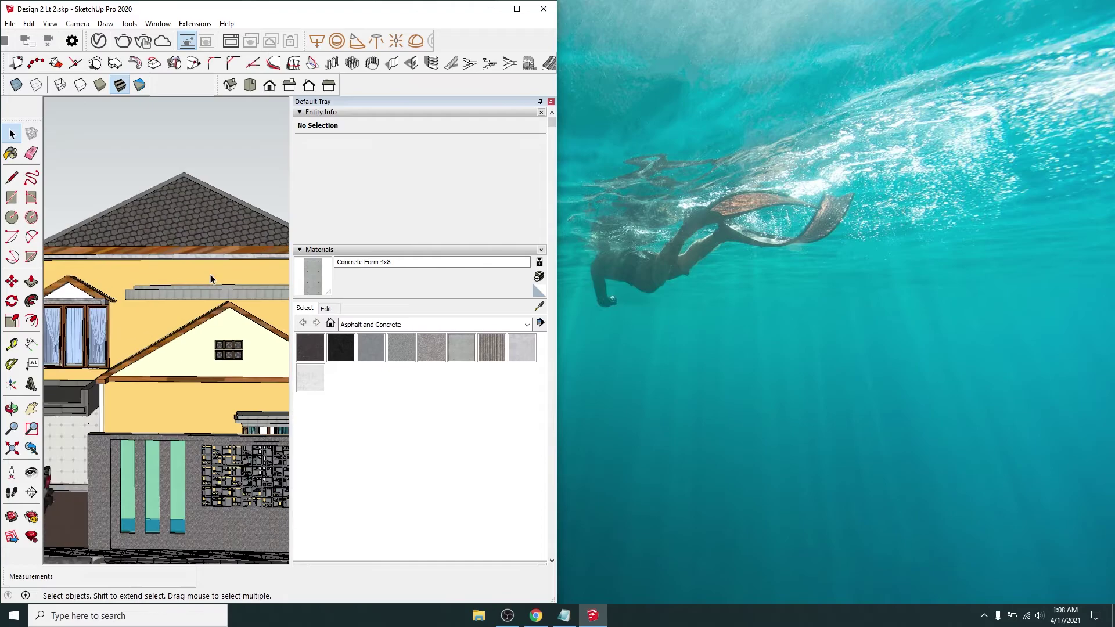
scroll(210, 278, down, 1)
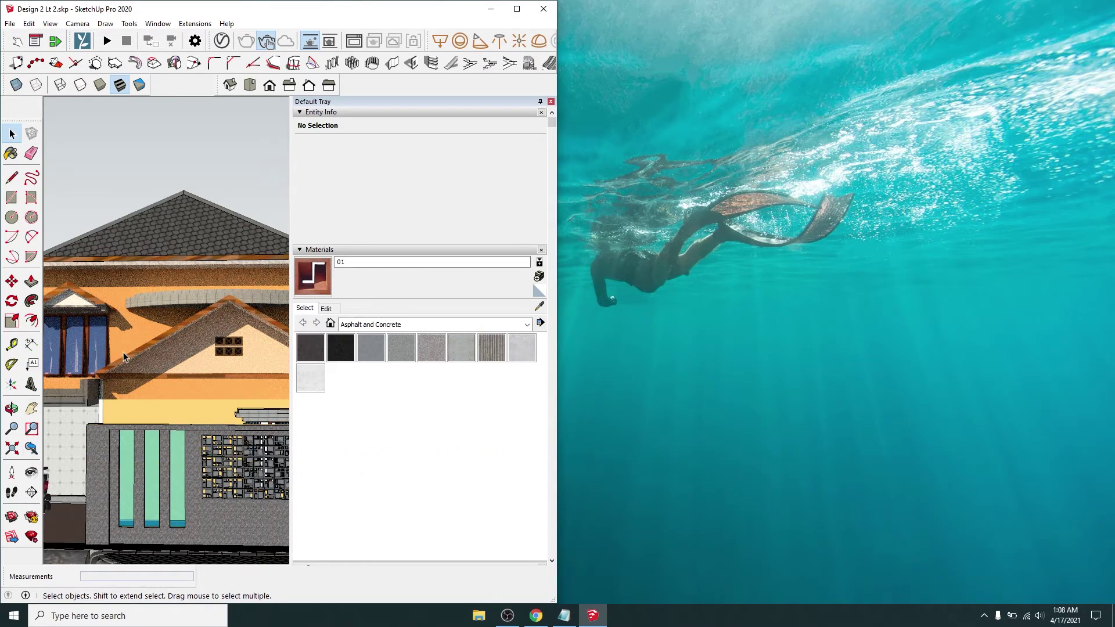
click(520, 11)
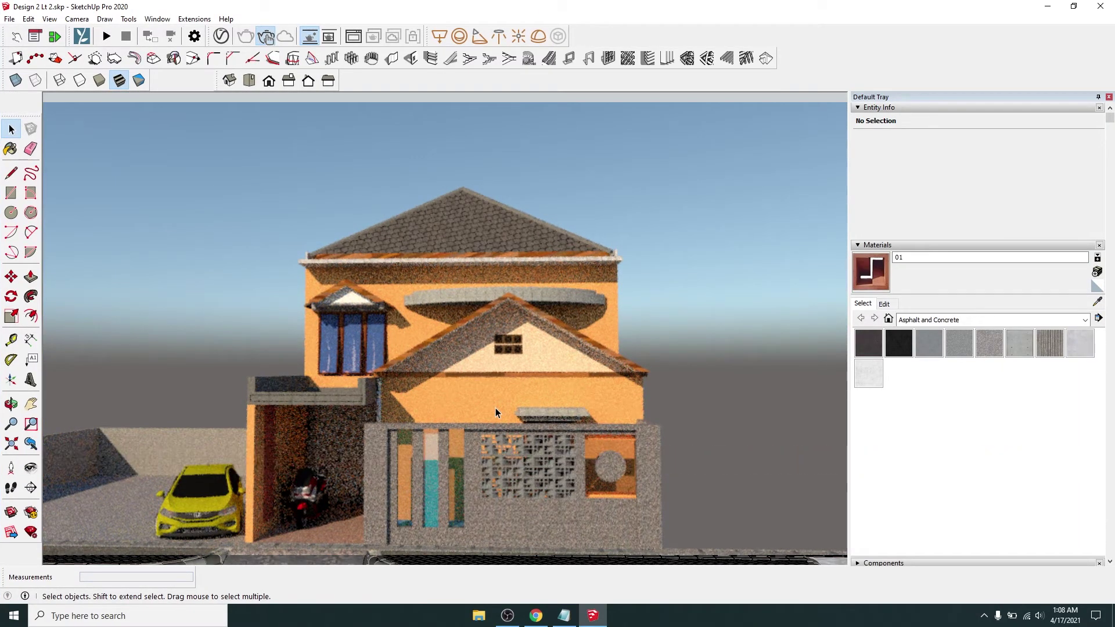
- Orbit the camera slightly and switch off the V-Ray Viewport Render
shift+middle_drag(494, 406, 470, 370)
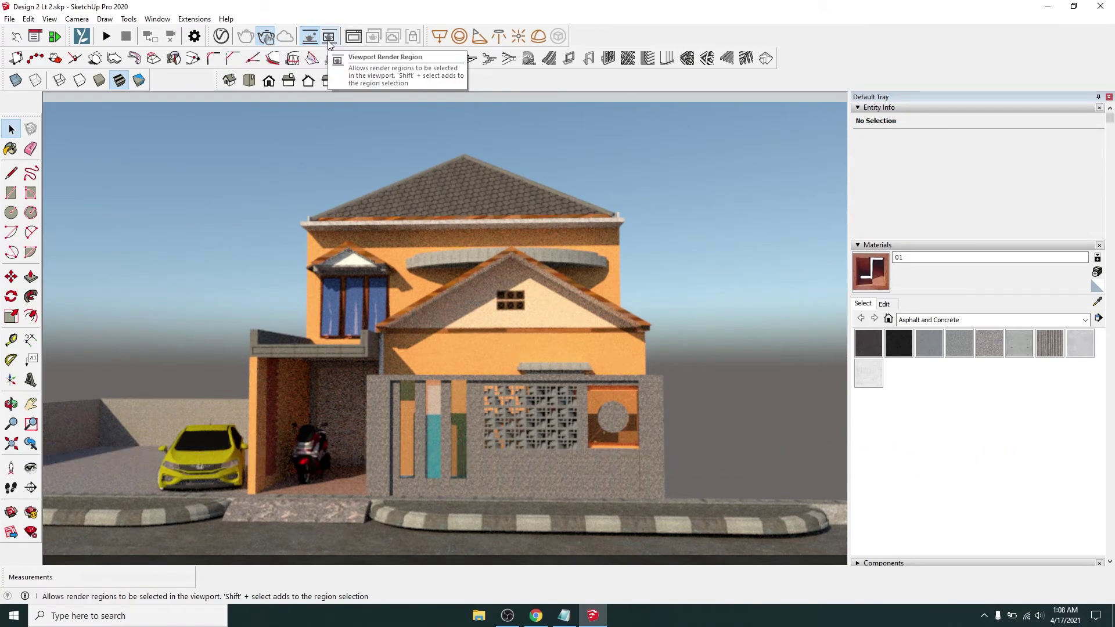
click(310, 38)
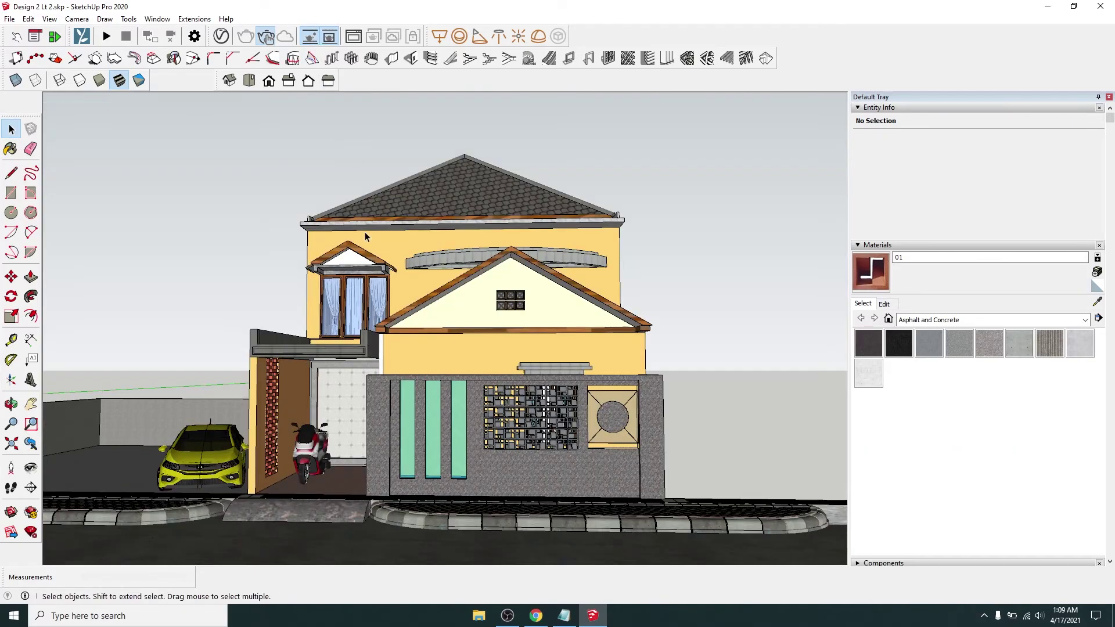
- Run a V-Ray render with the frame buffer beside SketchUp, tray closed, in Front view
click(247, 36)
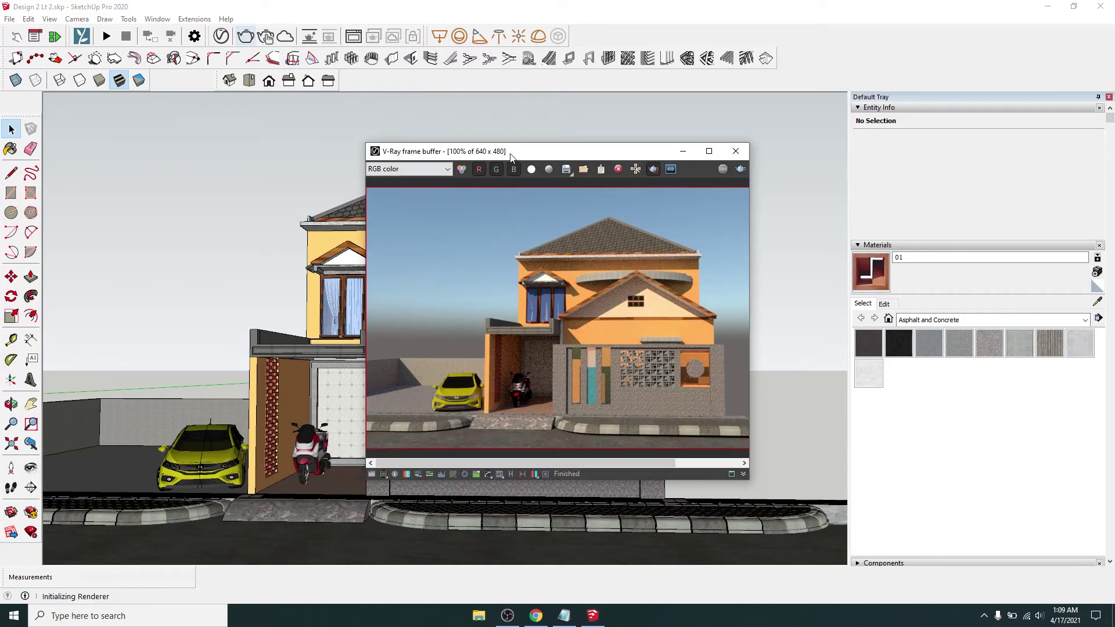
drag(510, 156, 1111, 162)
click(200, 187)
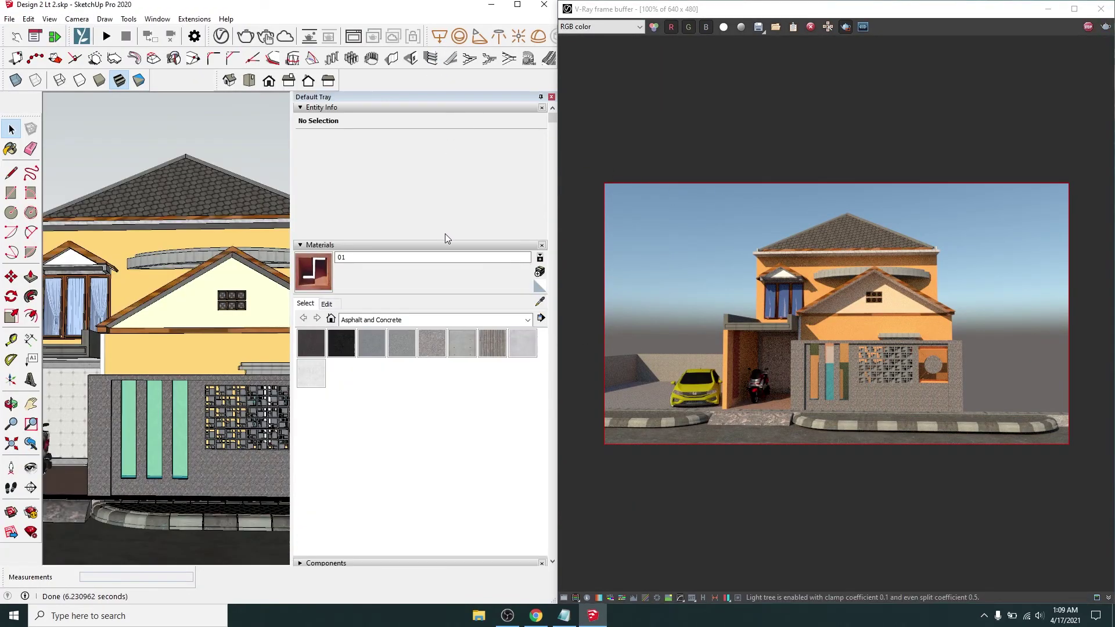
click(551, 97)
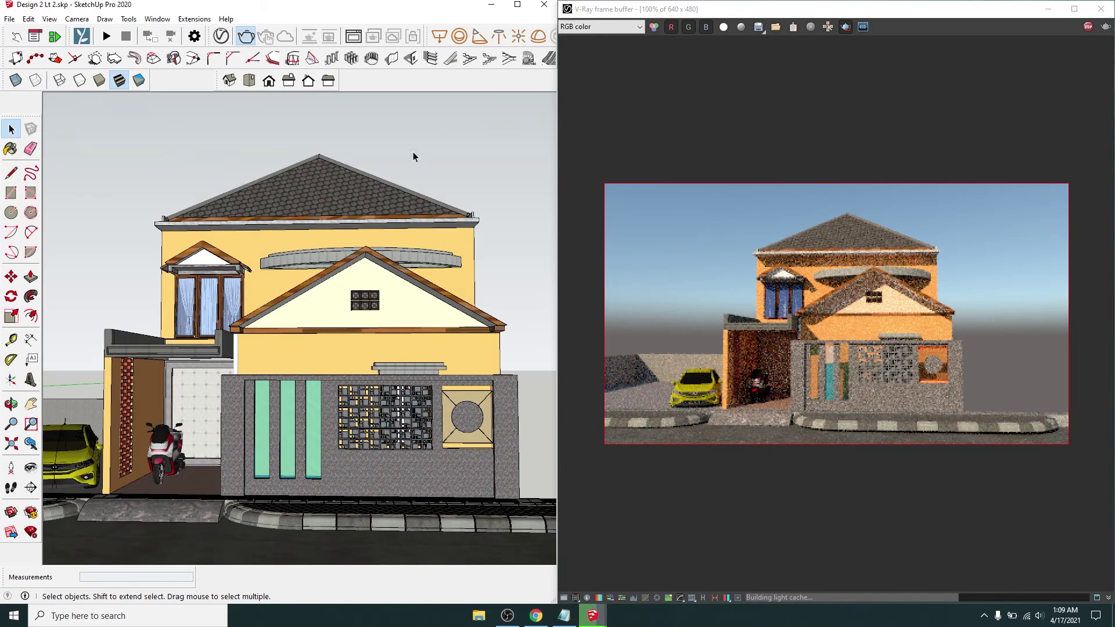
middle_drag(413, 151, 329, 388)
click(268, 80)
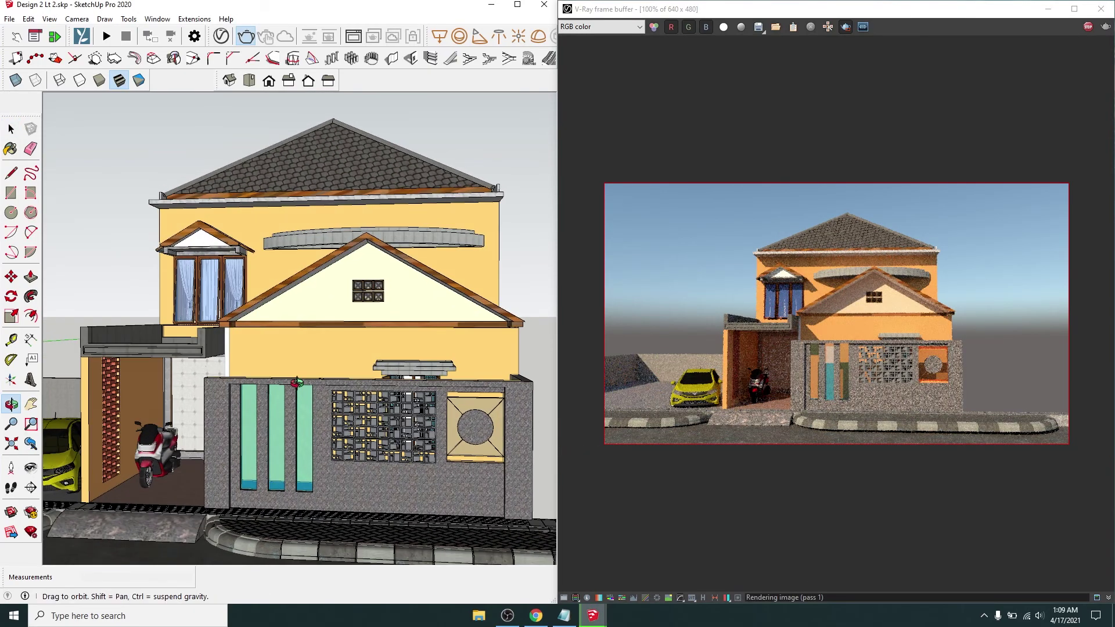